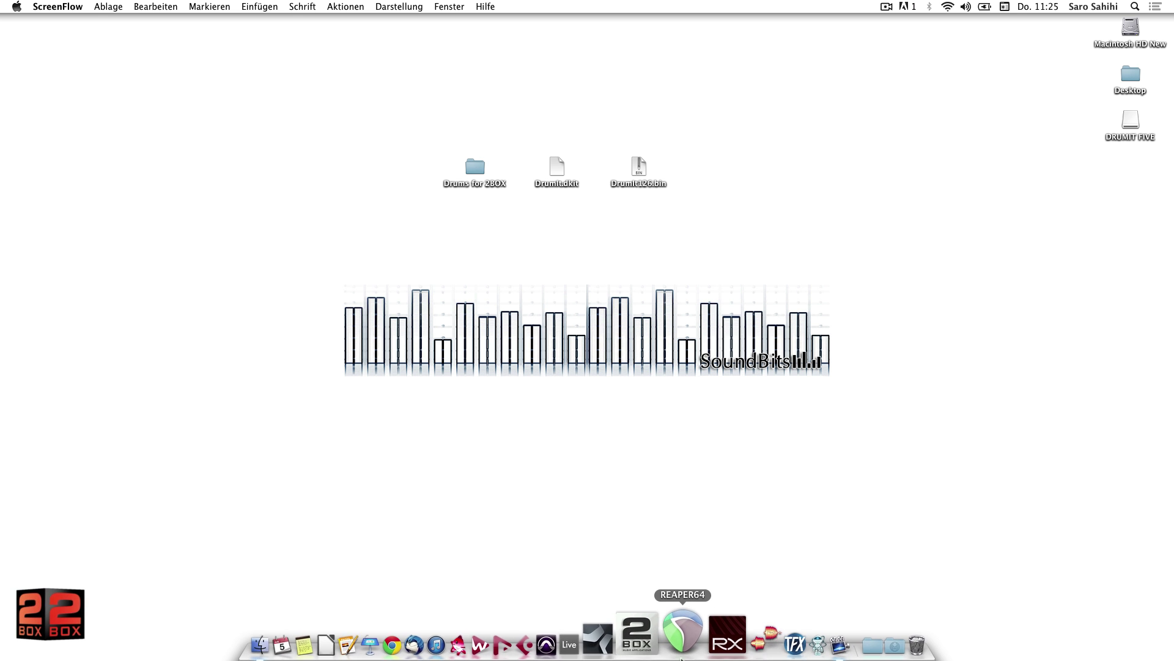
Step: Launch DrumIt Five Editor and drag its window up and to the left
left_click(666, 646)
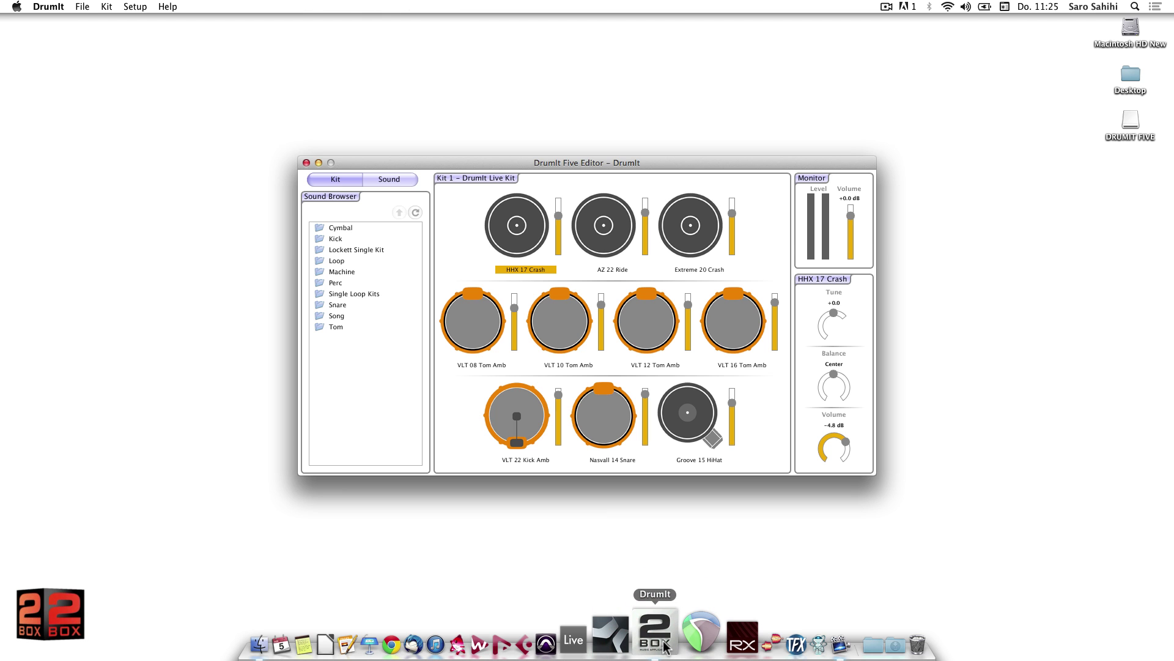
left_click_drag(614, 165, 576, 130)
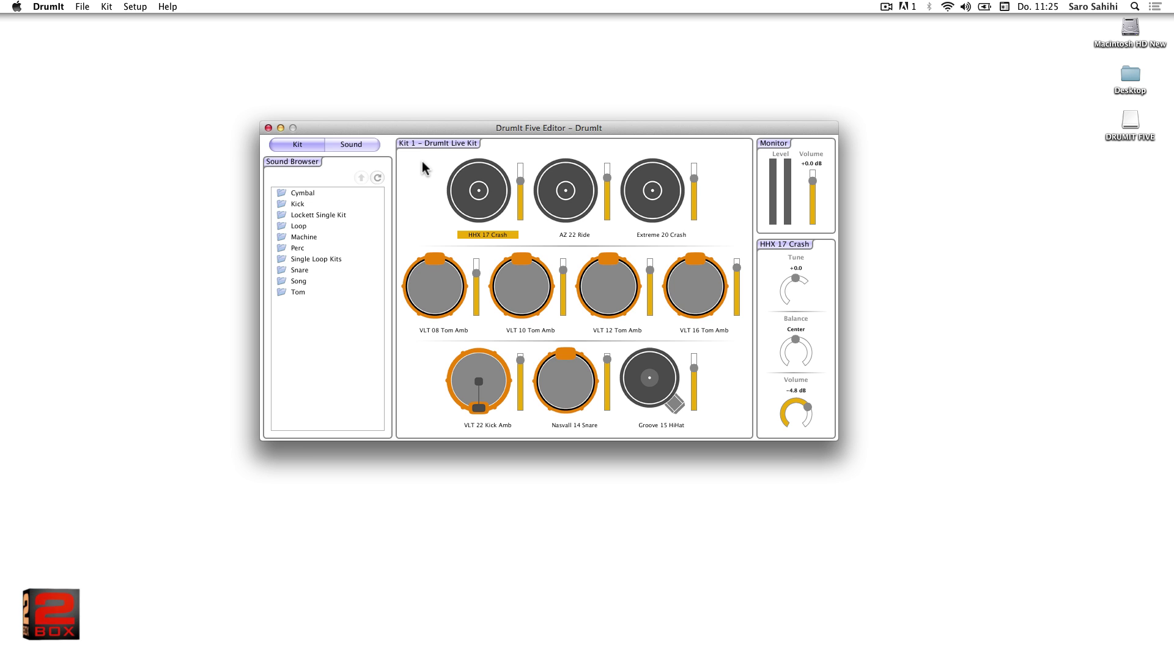
left_click(82, 7)
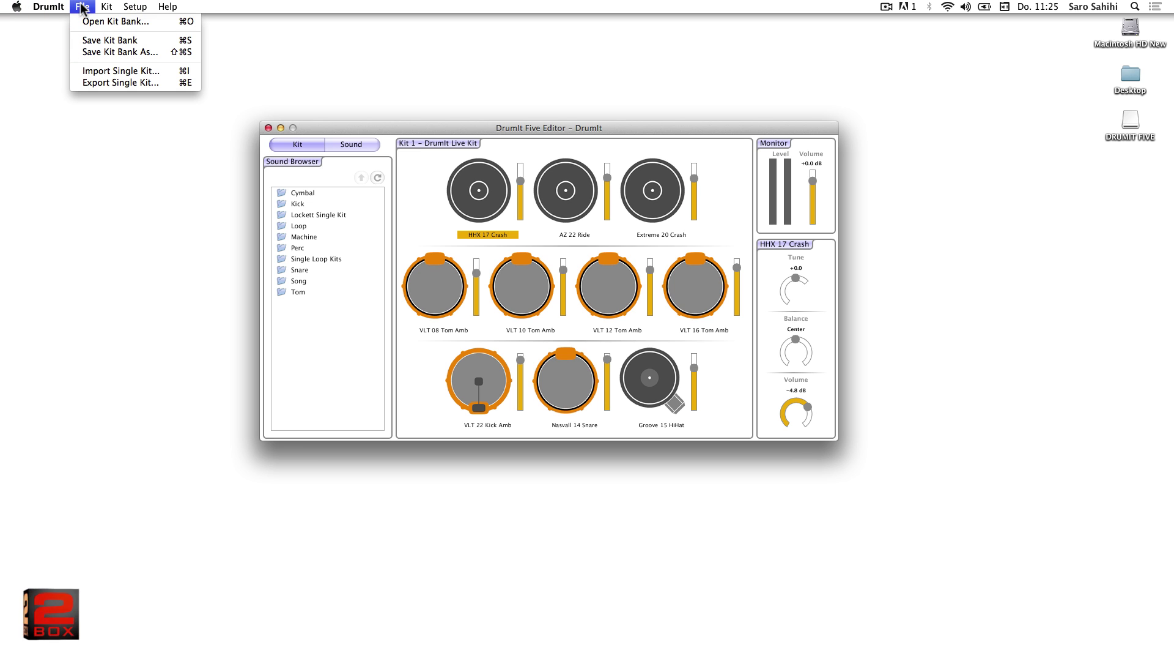
left_click(87, 22)
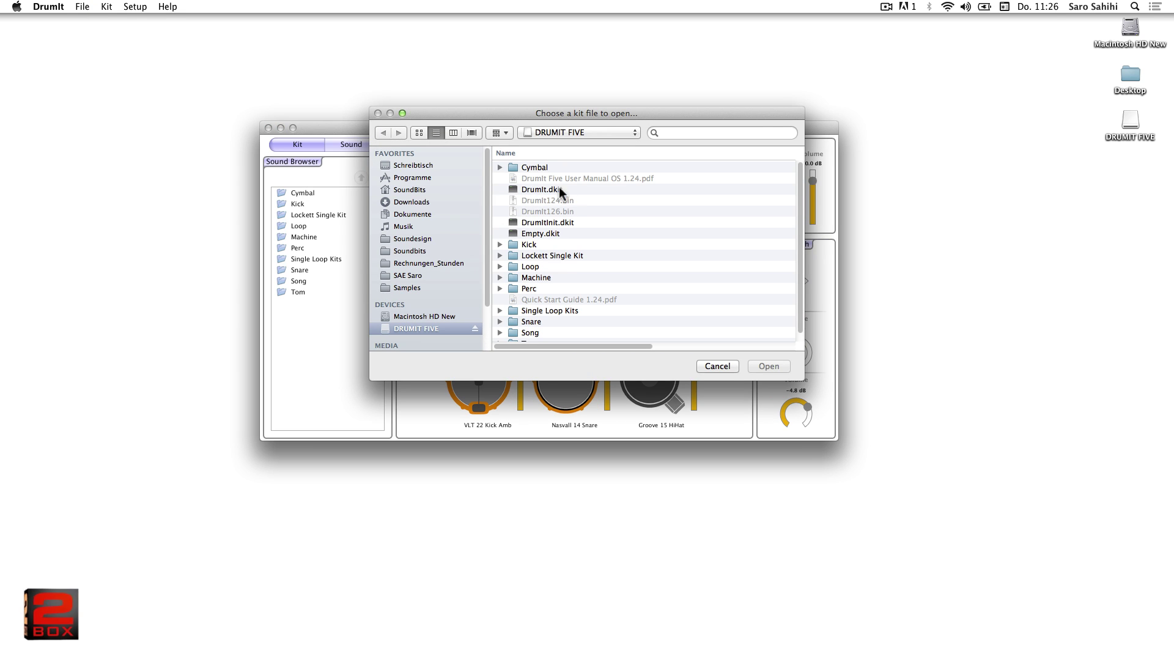
left_click(714, 366)
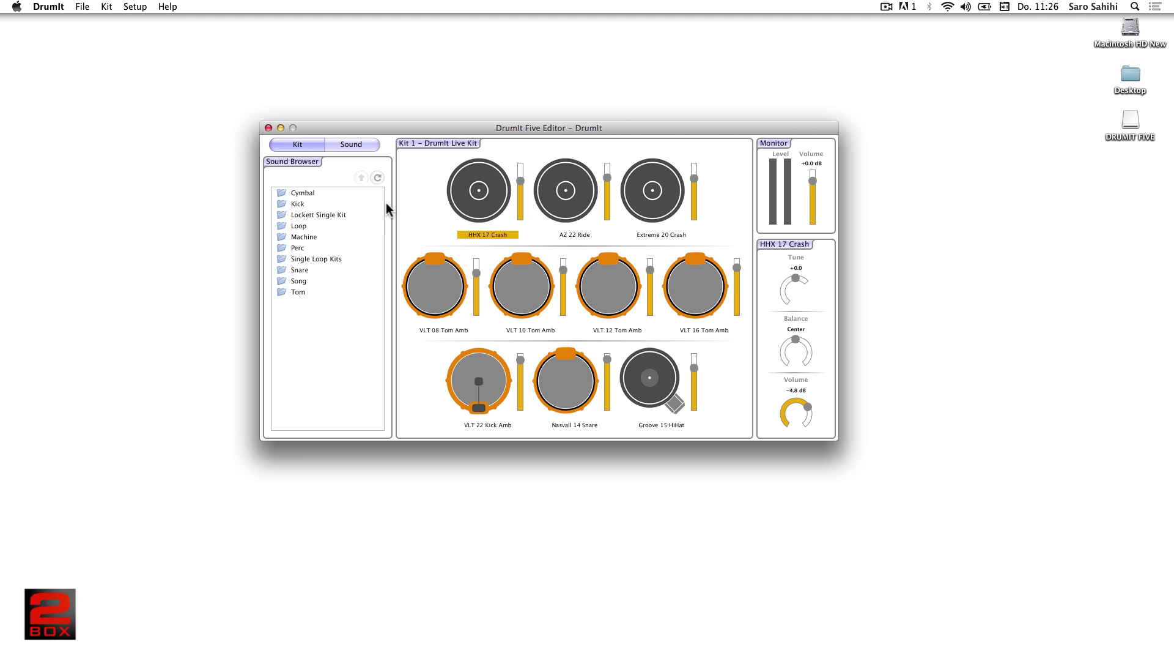
left_click(361, 176)
double_click(306, 193)
left_click(361, 178)
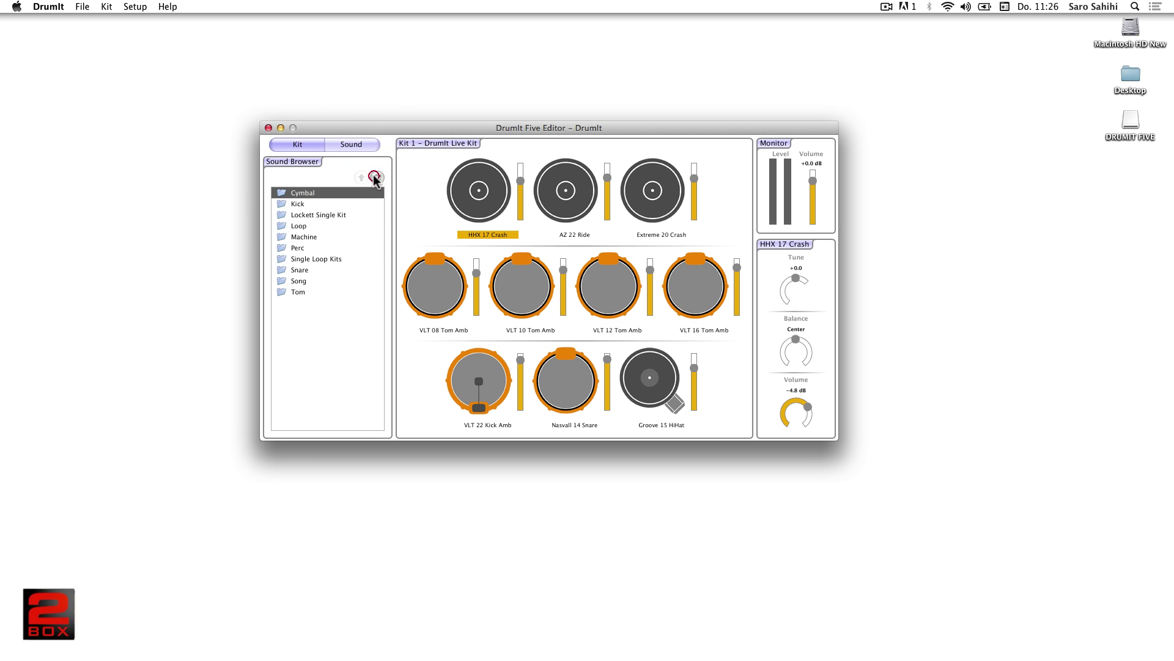
left_click(376, 177)
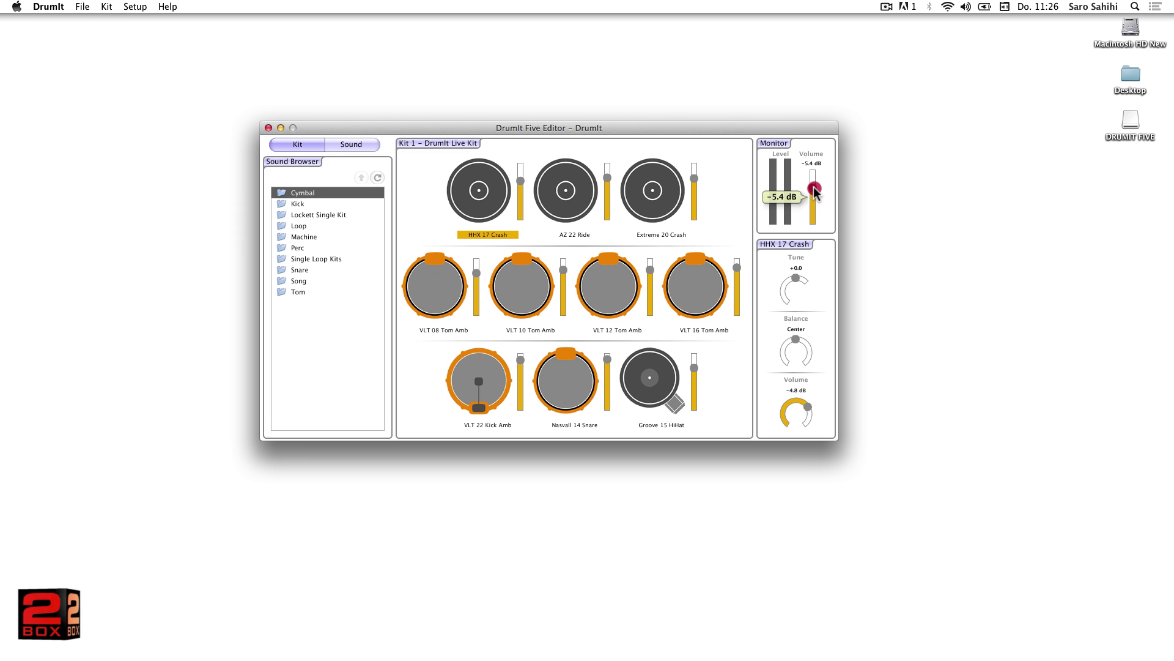
left_click_drag(812, 185, 812, 181)
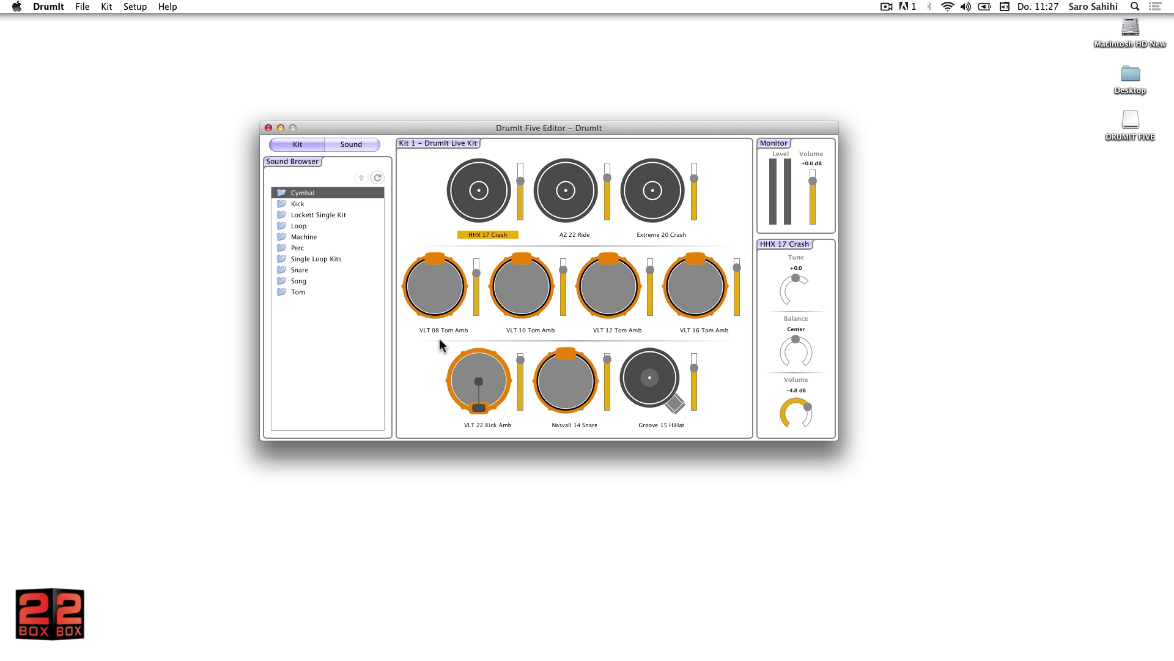
Step: Set the Nasvall 14 Snare volume to -2.4 dB, also nudging the VLT 22 Kick Amb and Groove 15 HiHat volumes
left_click(567, 384)
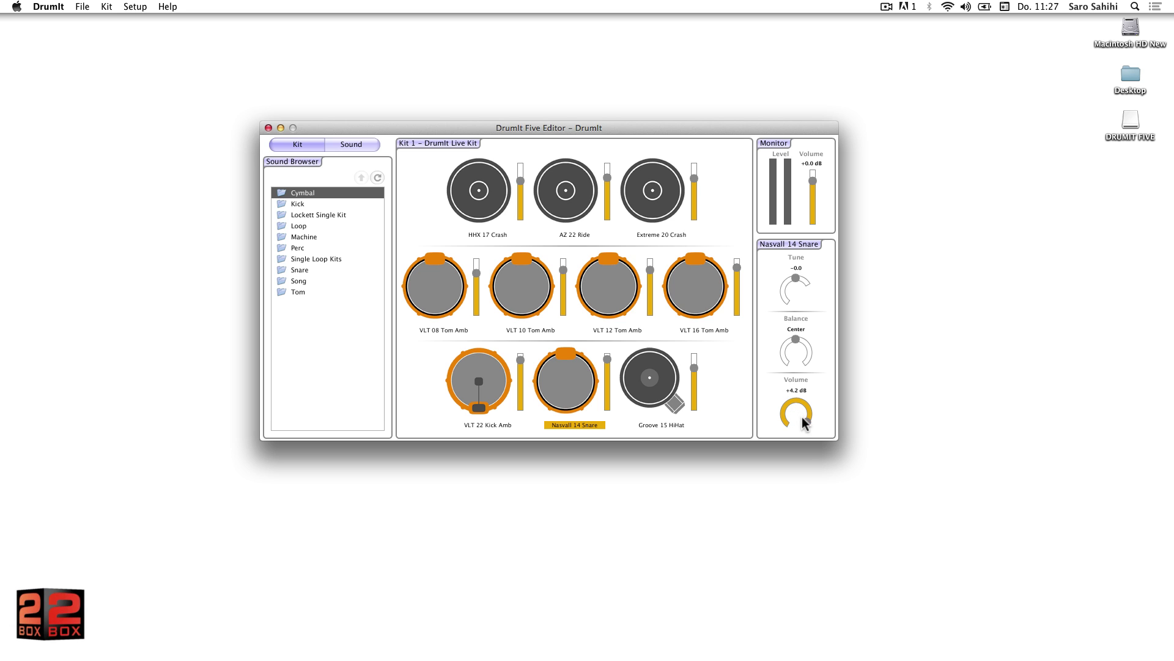
left_click_drag(802, 416, 813, 410)
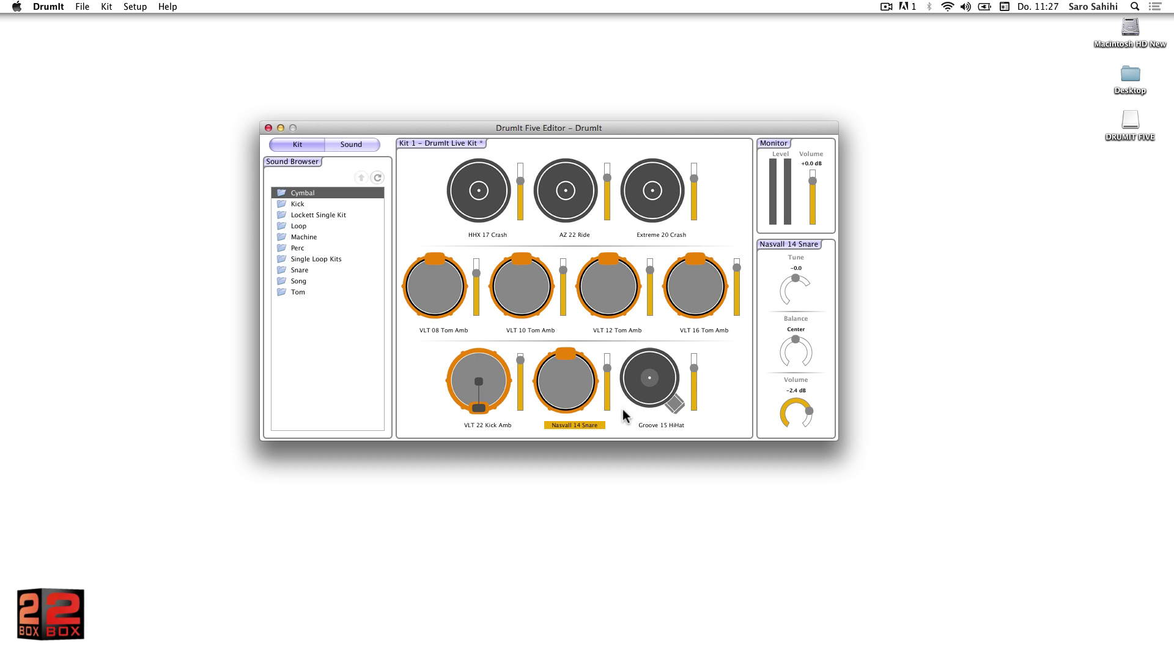
left_click_drag(521, 361, 521, 370)
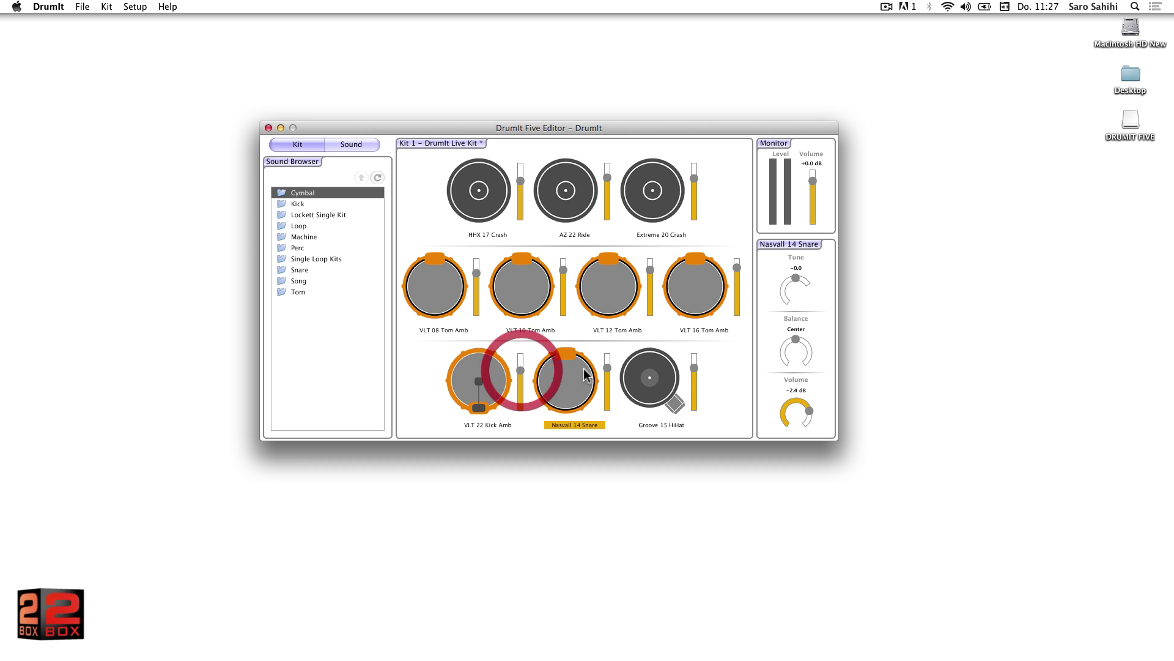
left_click_drag(695, 365, 698, 369)
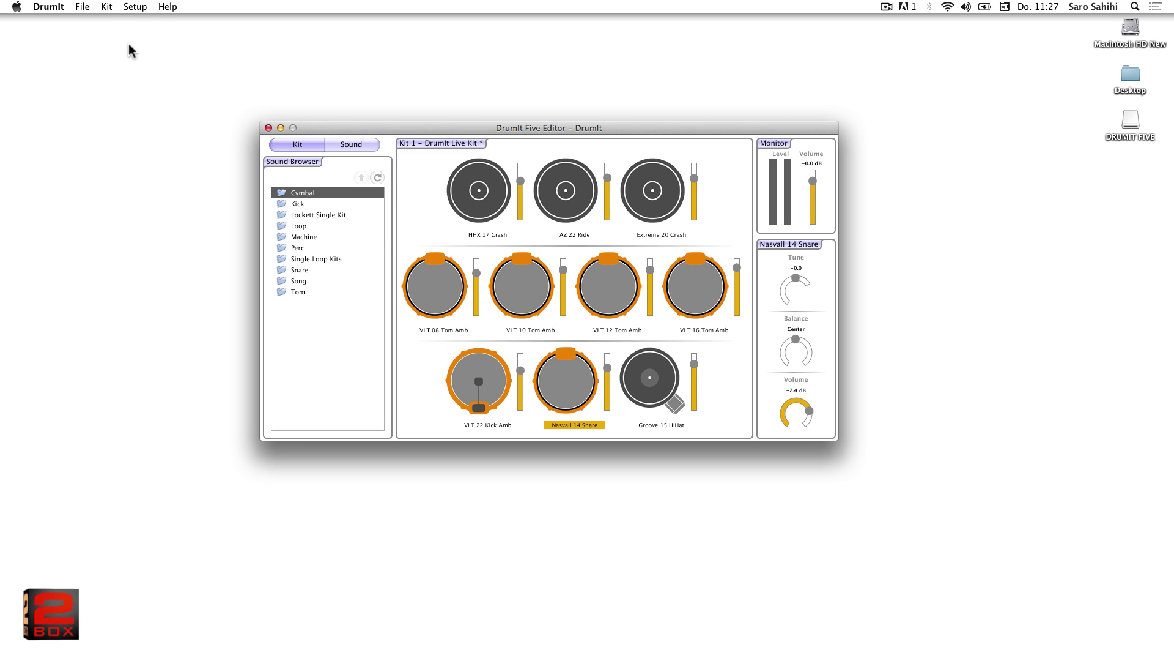
Step: Pick 2 – Vultures from the Kit menu list
left_click(106, 8)
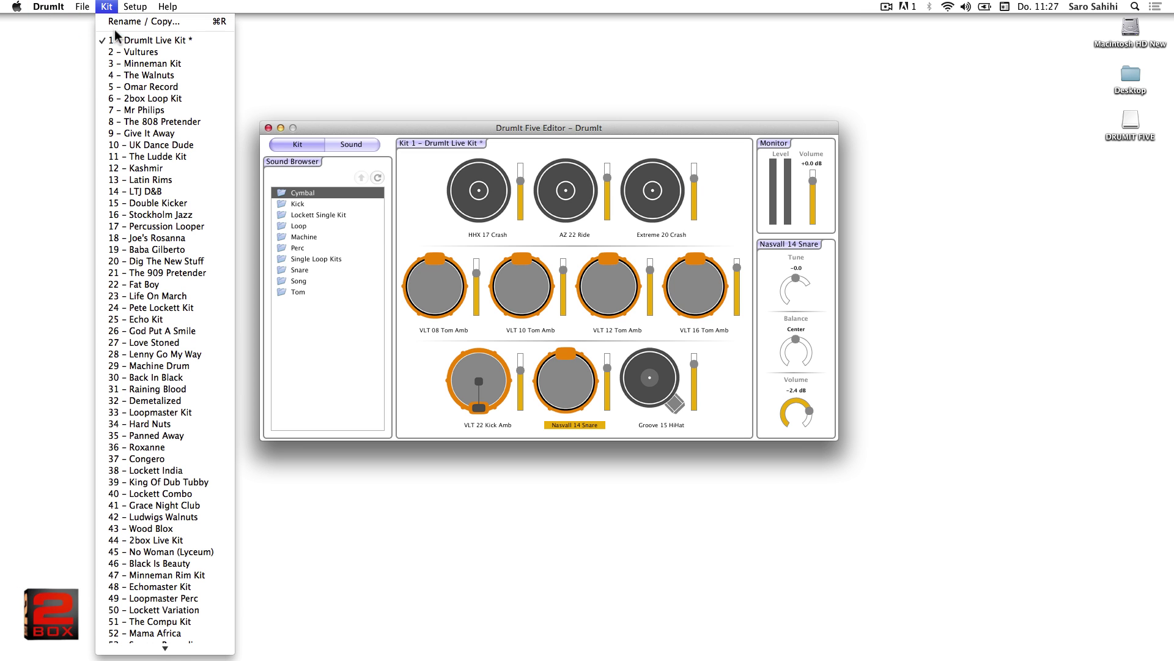
left_click(131, 54)
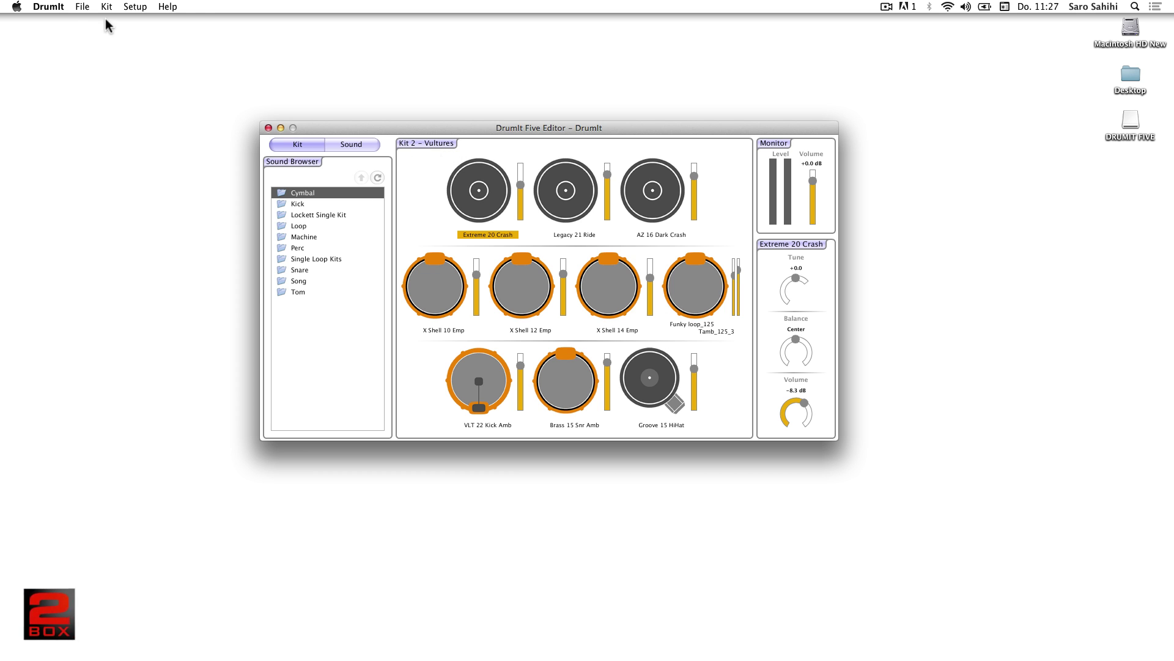
Step: Reopen DrumIt.dkit and confirm the Open Kit prompt to restore Kit 1 – DrumIt Live Kit
left_click(82, 7)
left_click(86, 22)
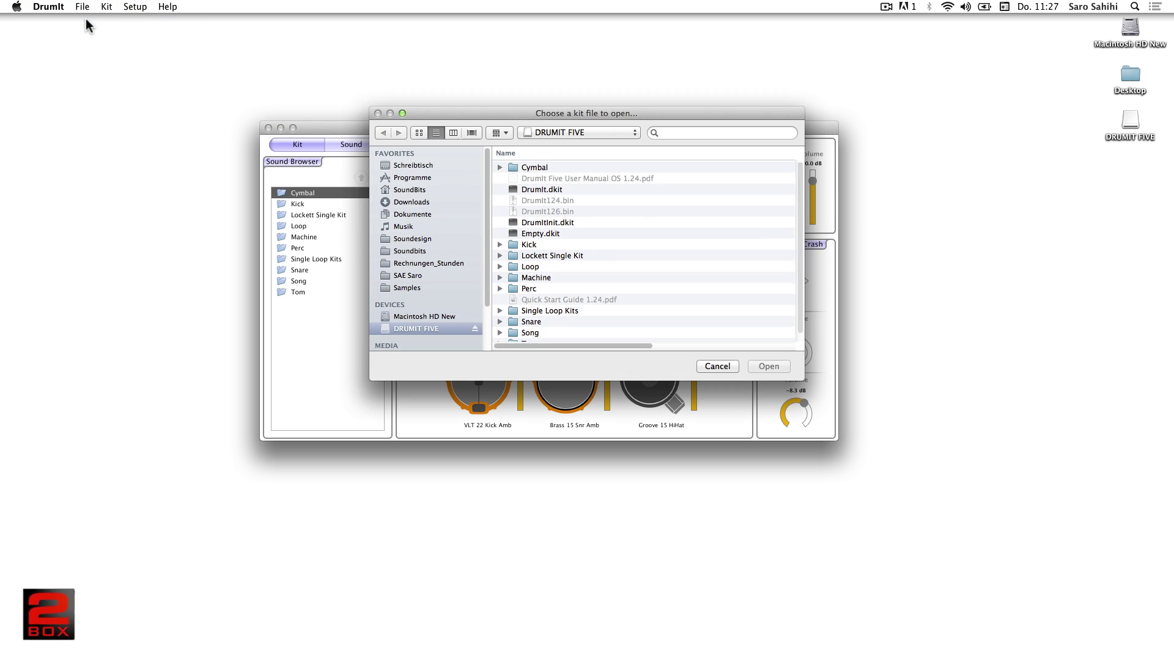
double_click(539, 191)
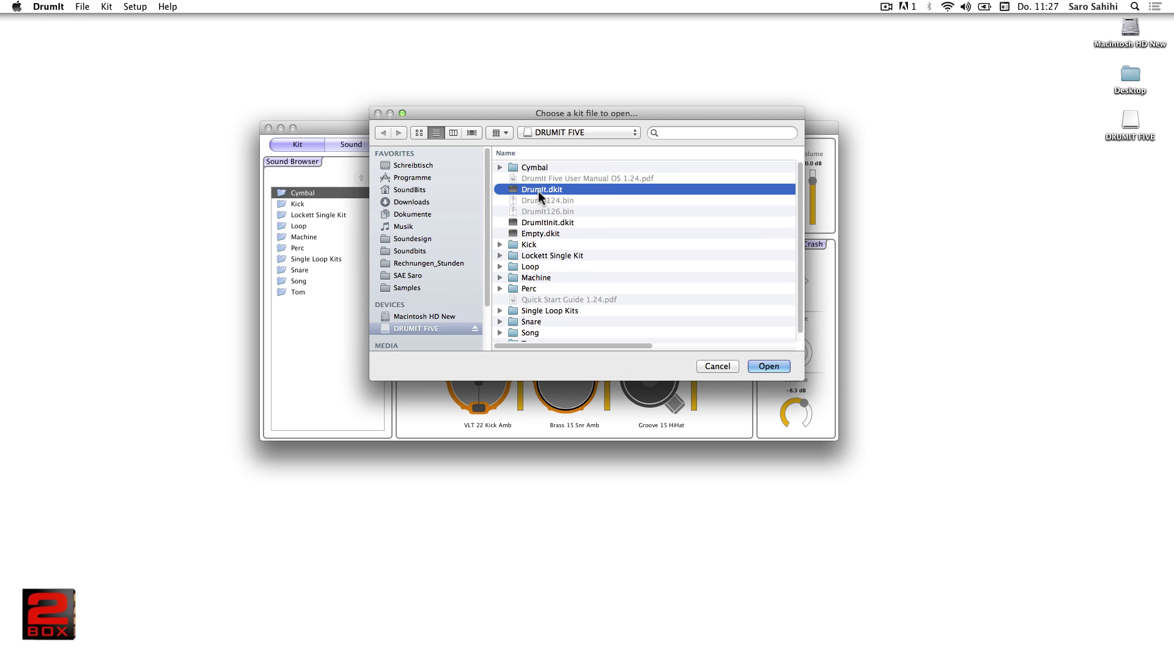
left_click(522, 315)
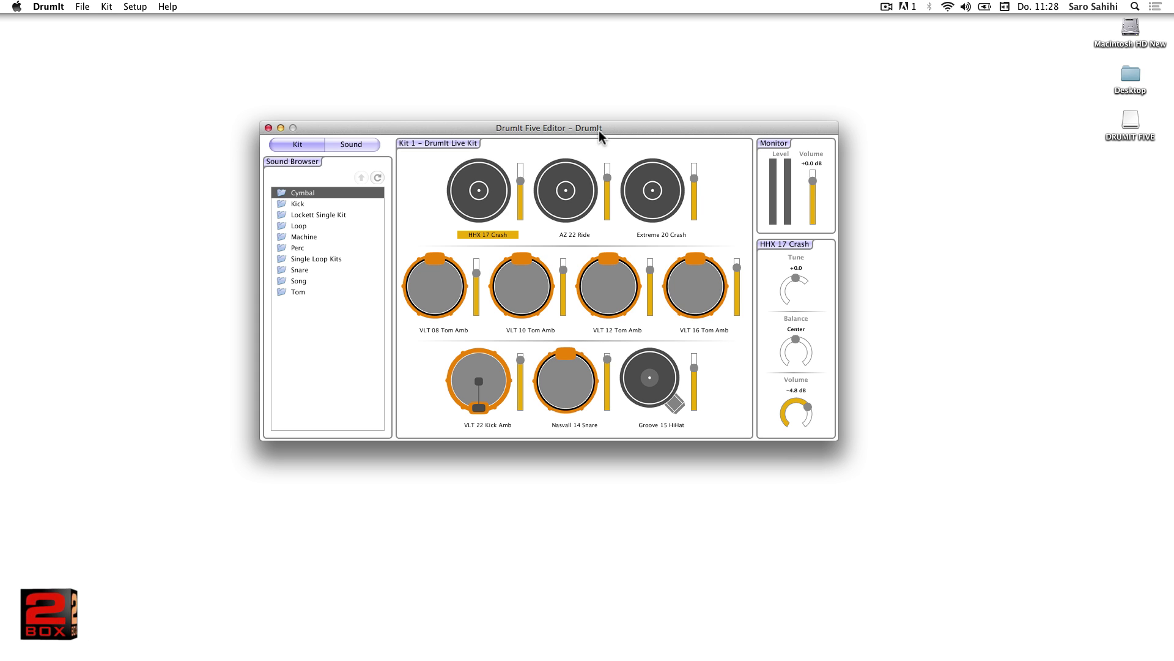
Step: Lower the HHX 17 Crash volume to -11.3 dB and save the kit bank
left_click_drag(521, 181, 521, 188)
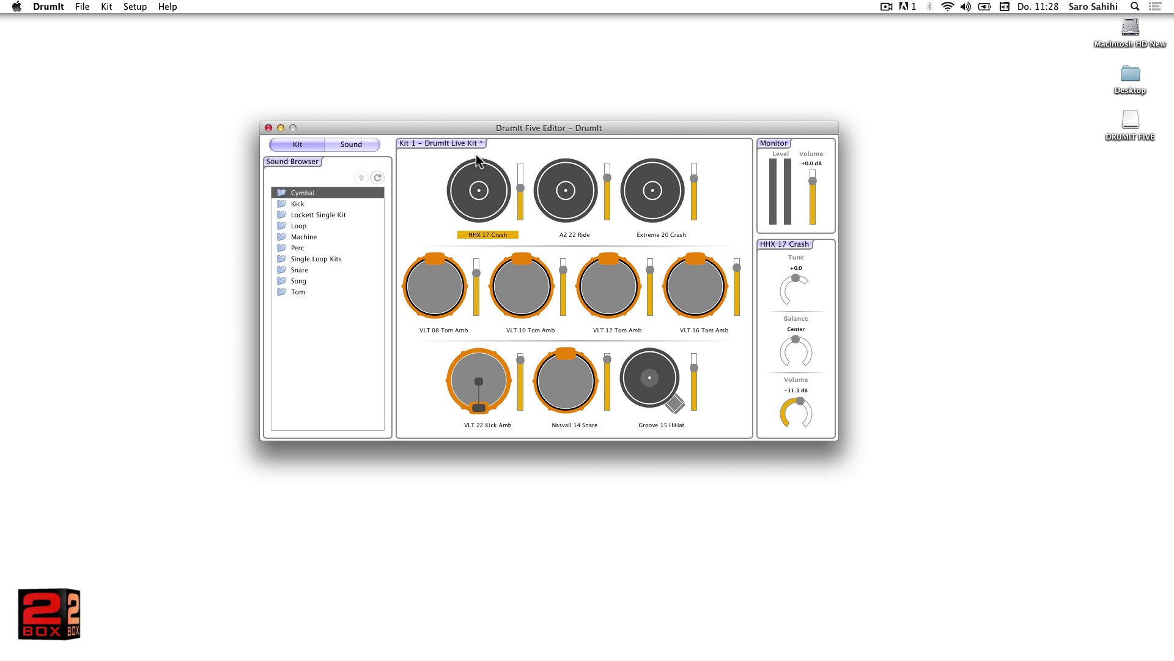
left_click(82, 7)
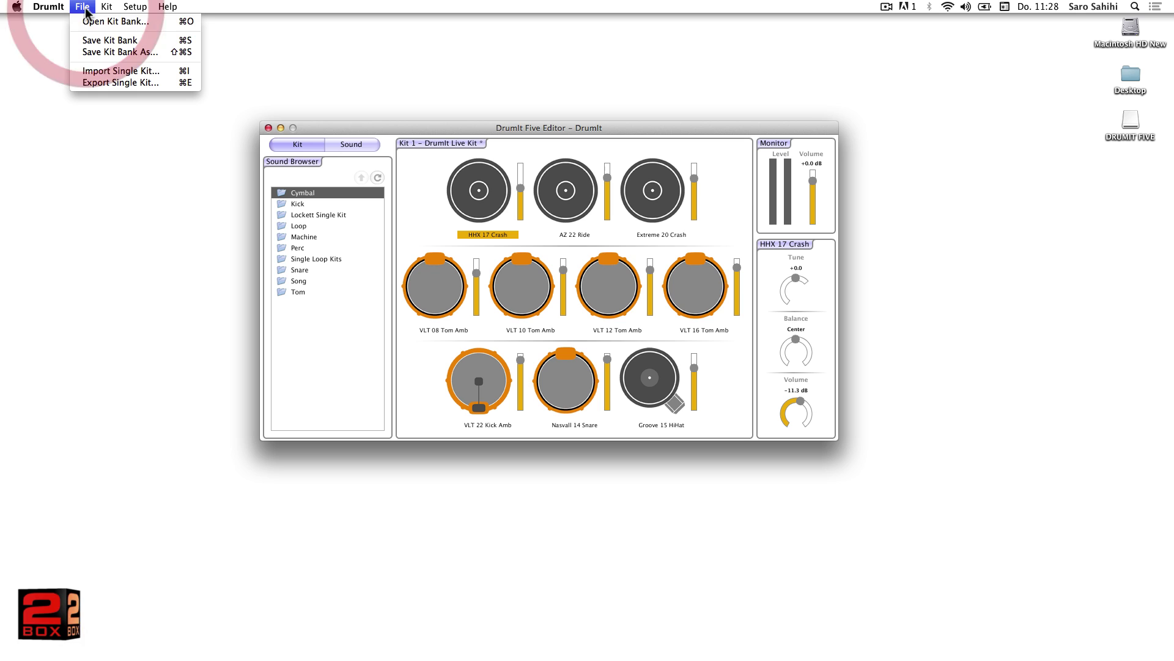
left_click(136, 42)
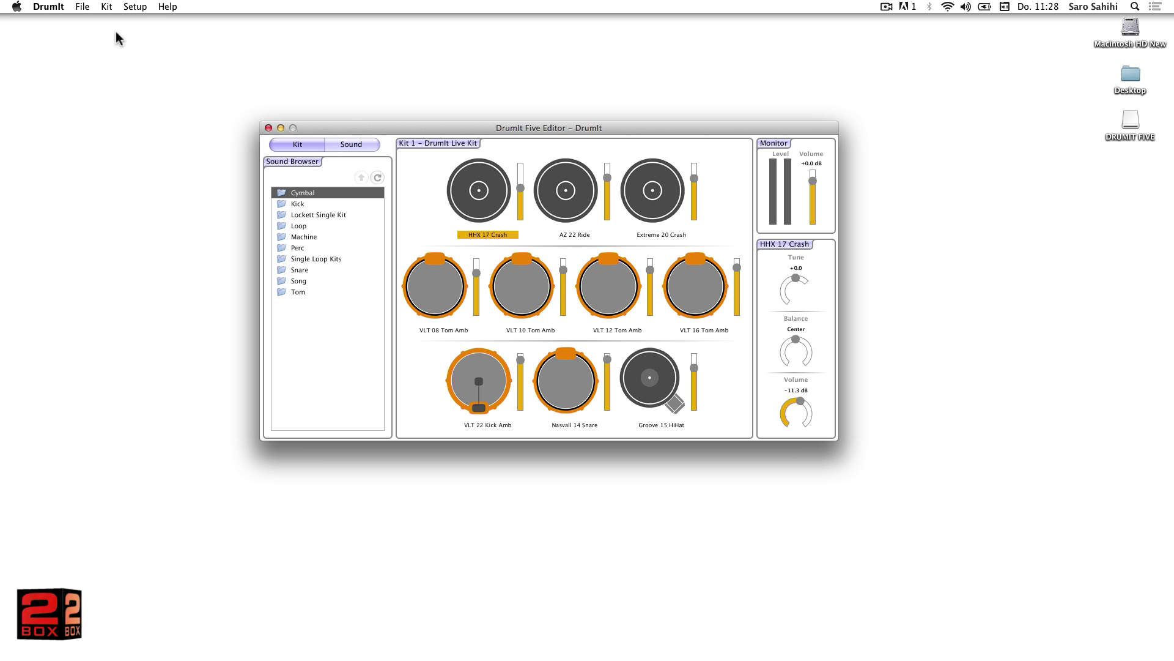
Step: Save the kit bank as DrumIt_New.dkit by adding _New before .dkit in the file name
left_click(82, 7)
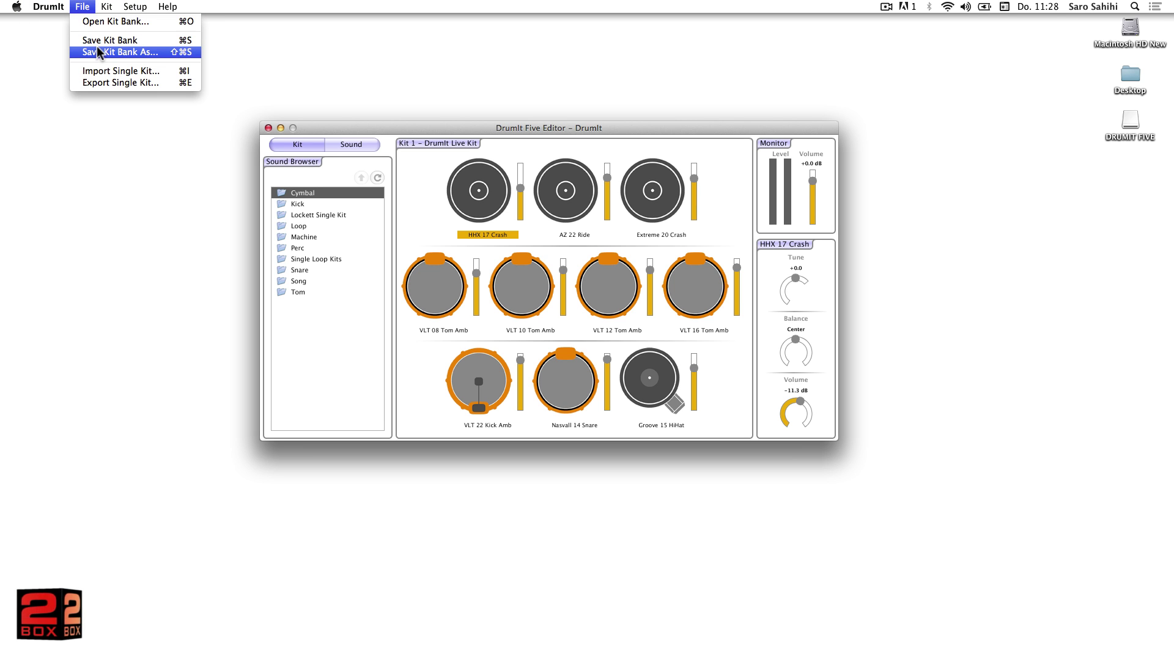
left_click(164, 53)
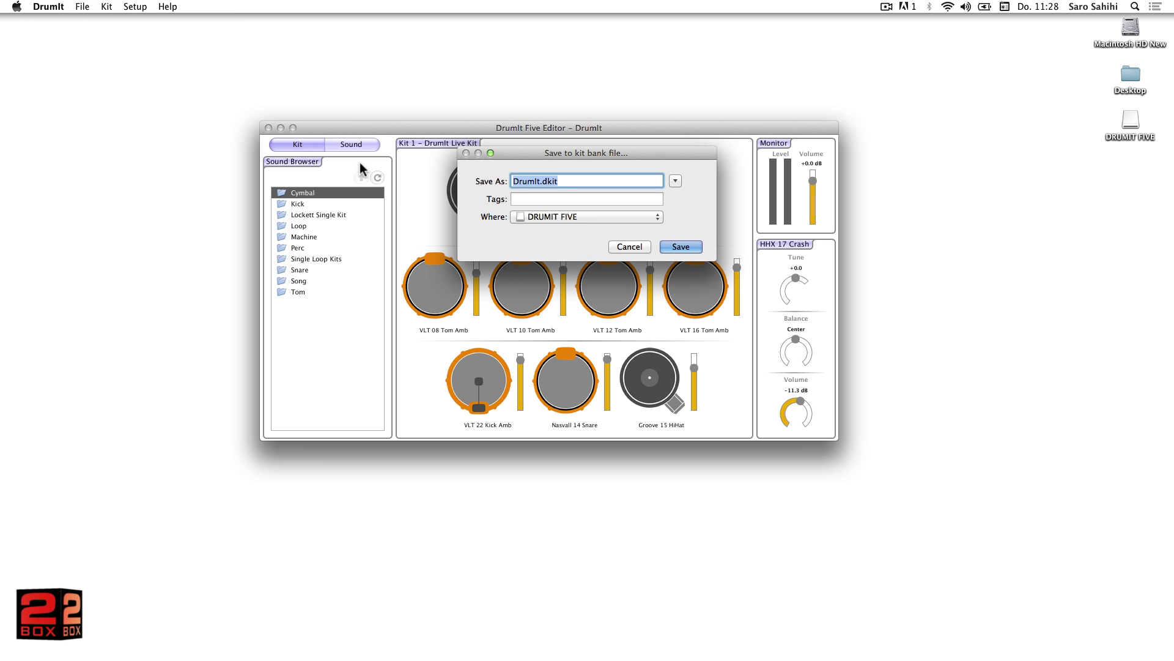
left_click(537, 182)
type("_New")
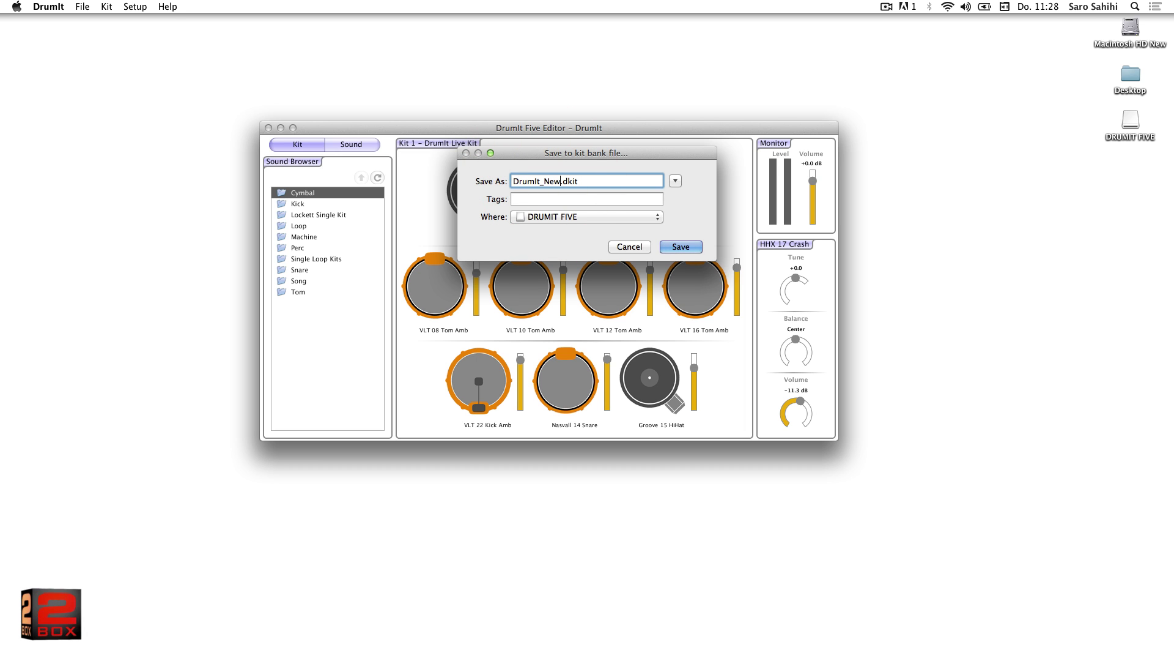
left_click(683, 246)
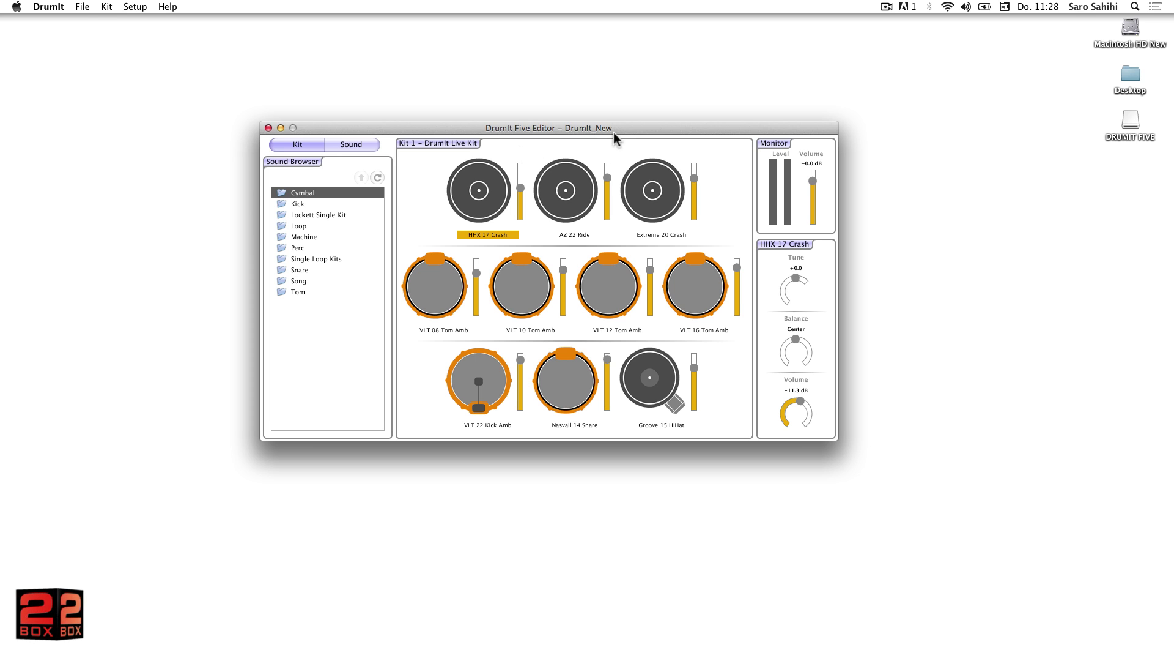
Step: Rename kit 1 to DrumIt Live NEW through Rename / Copy, then save the kit bank
left_click(106, 7)
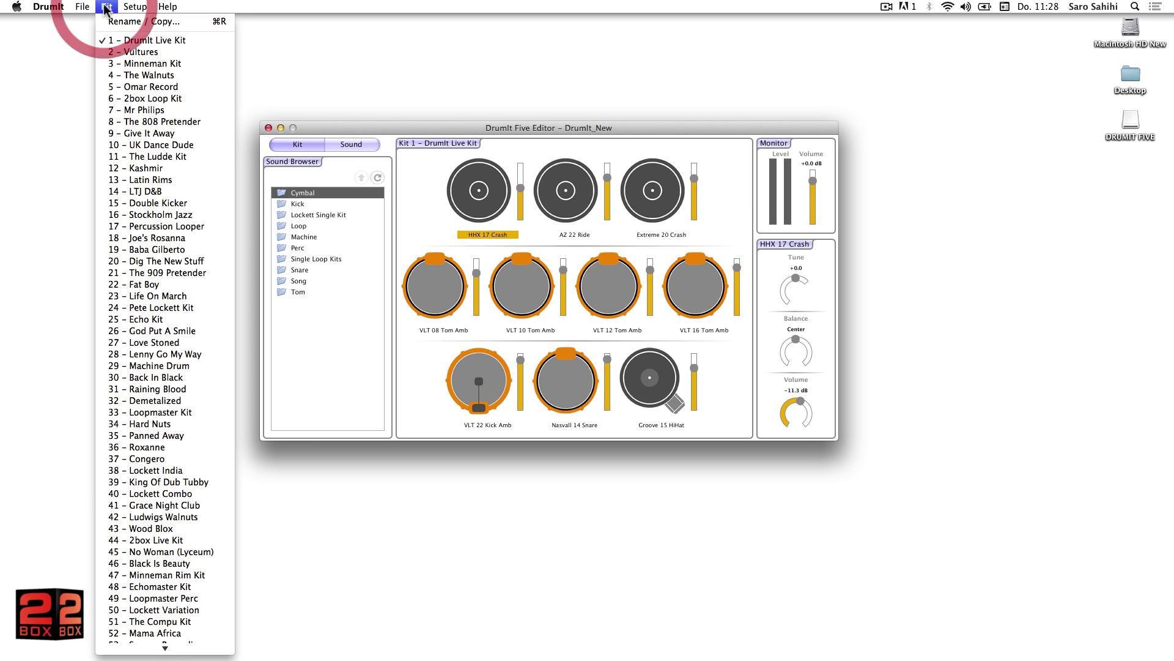
left_click(116, 21)
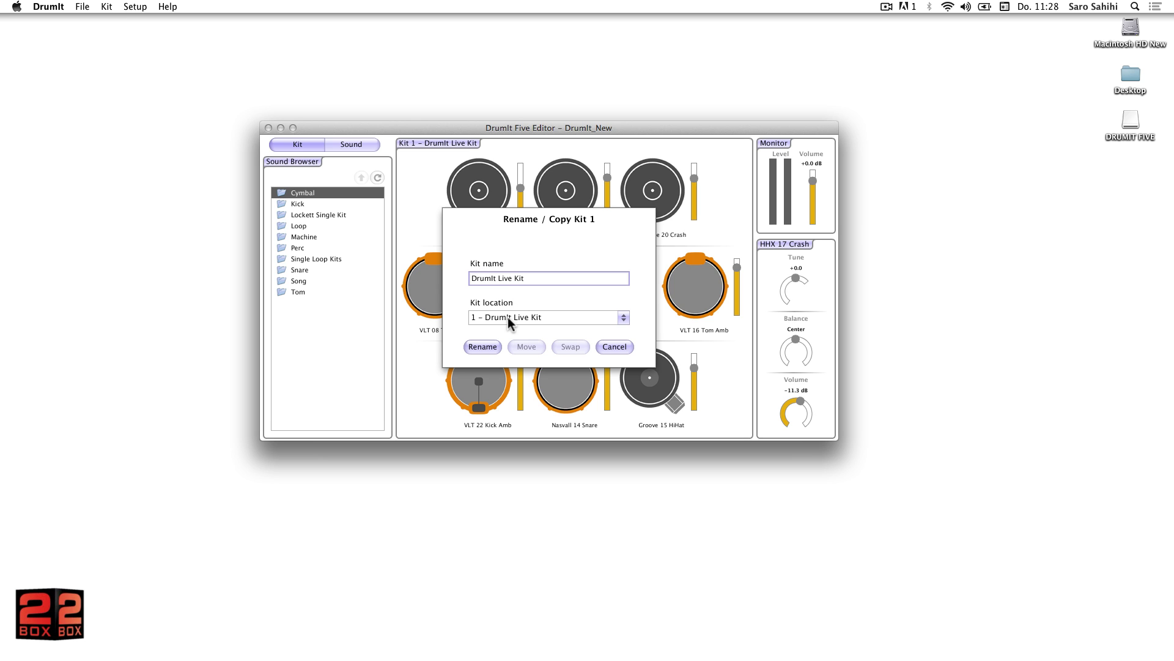
key("BackSpace")
type("NEW")
left_click(483, 346)
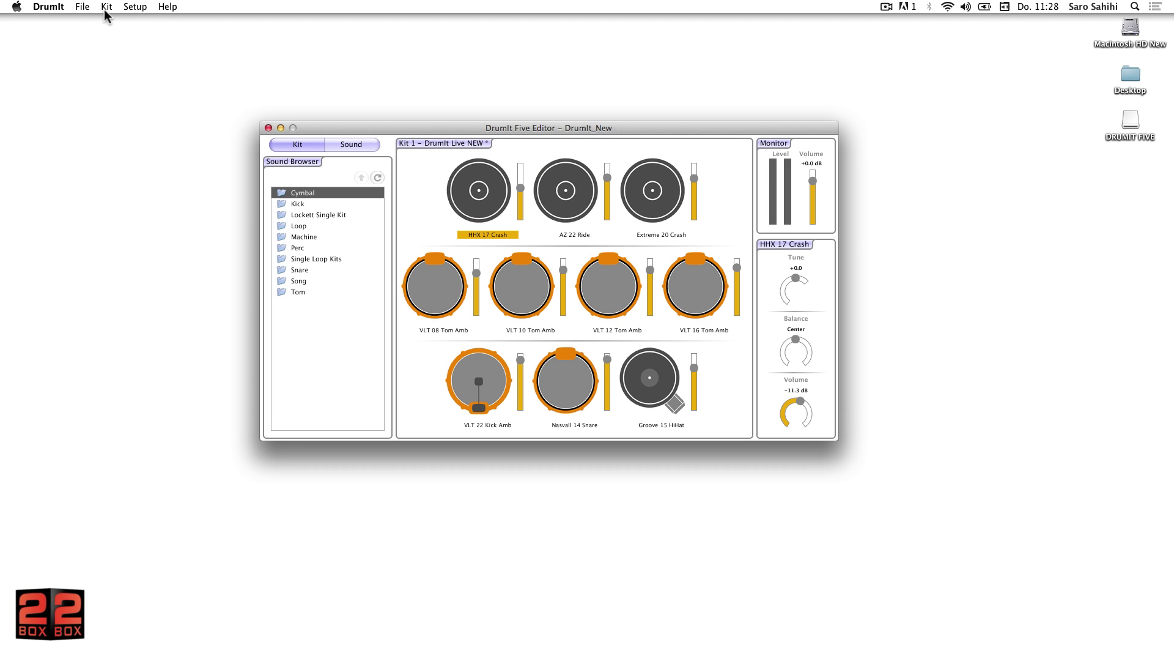
left_click(82, 7)
left_click(85, 44)
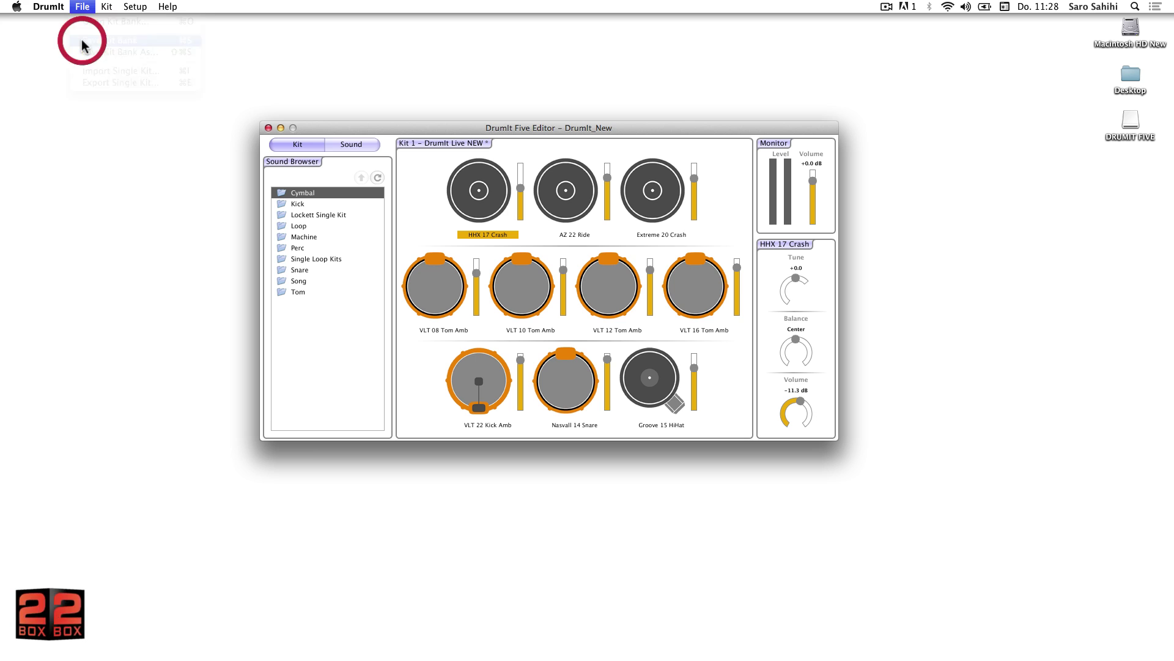
Step: Move the DrumIt Live NEW kit to kit location 7 – Mr Philips via Rename / Copy
left_click(103, 7)
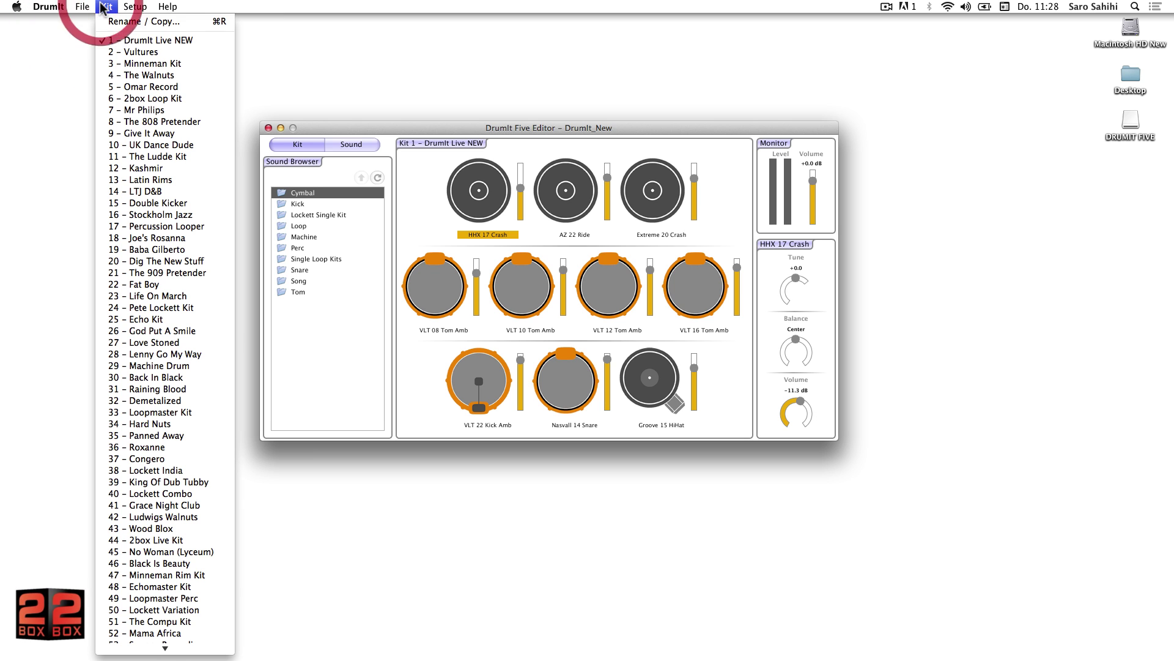
left_click(105, 25)
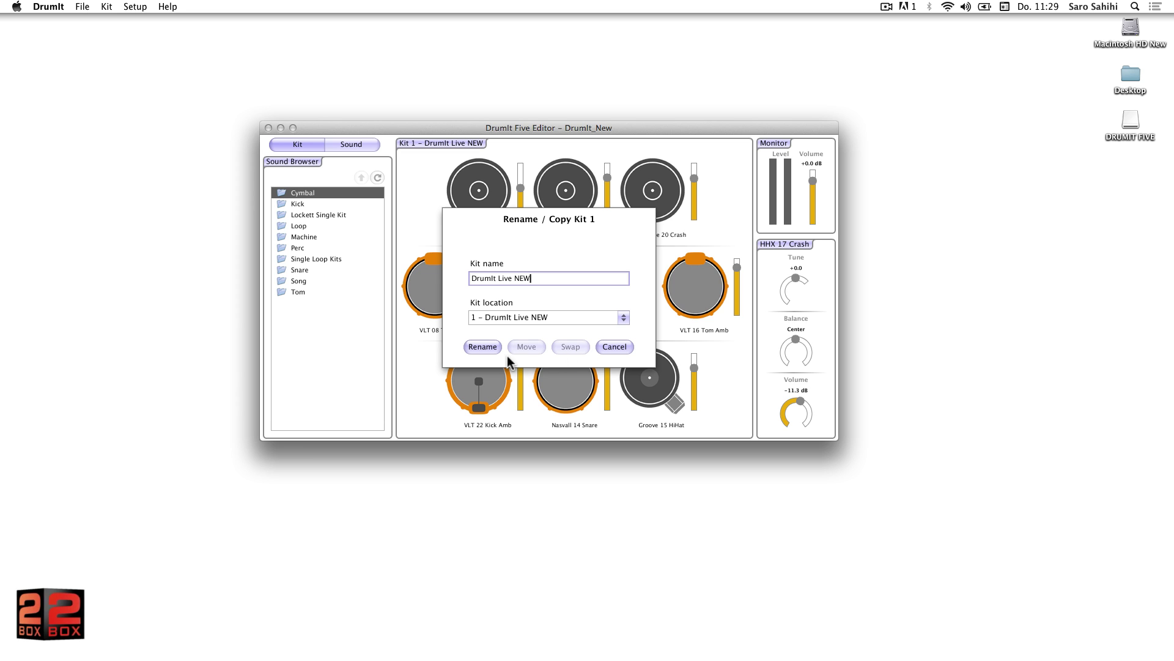
key("Tab")
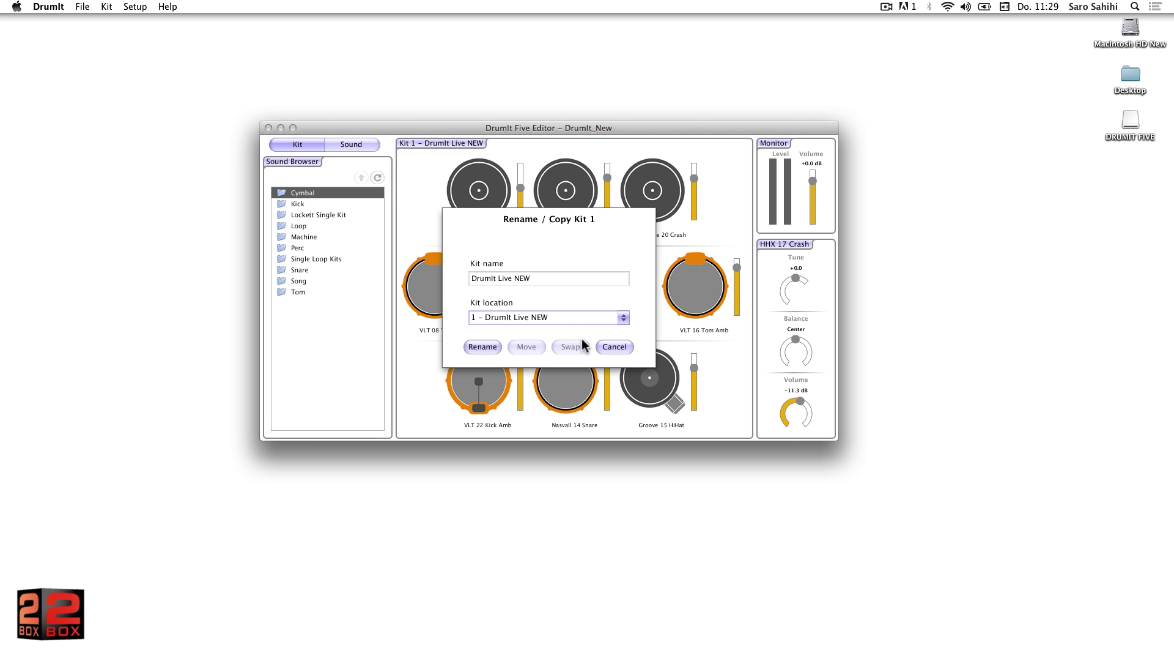
left_click(624, 318)
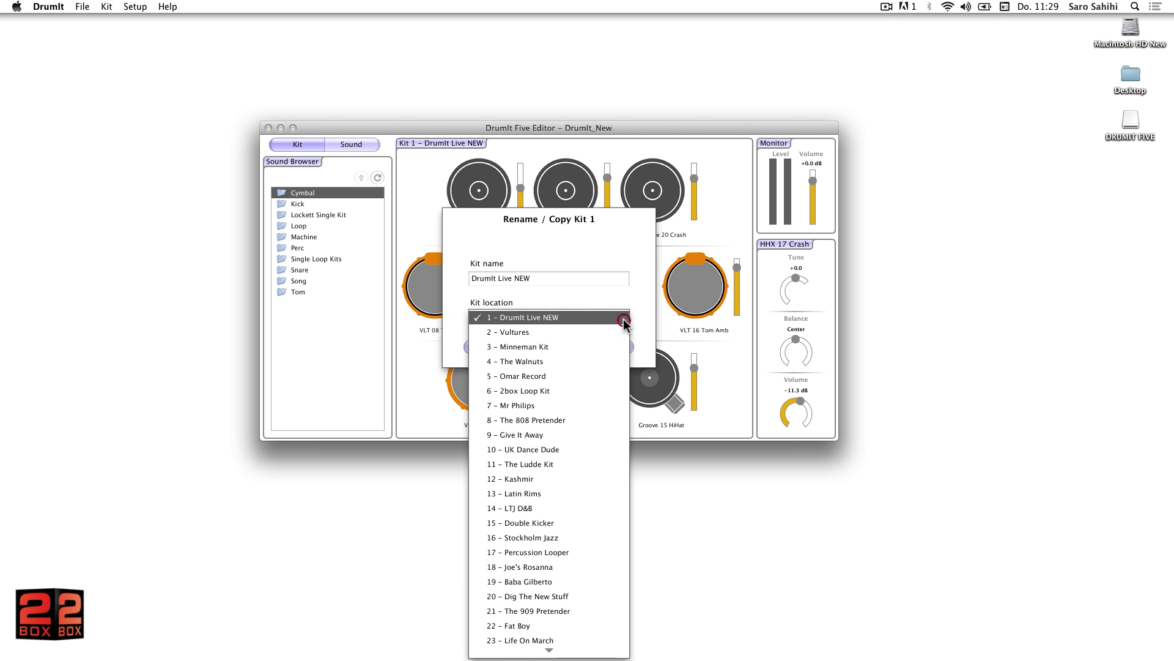
left_click(590, 406)
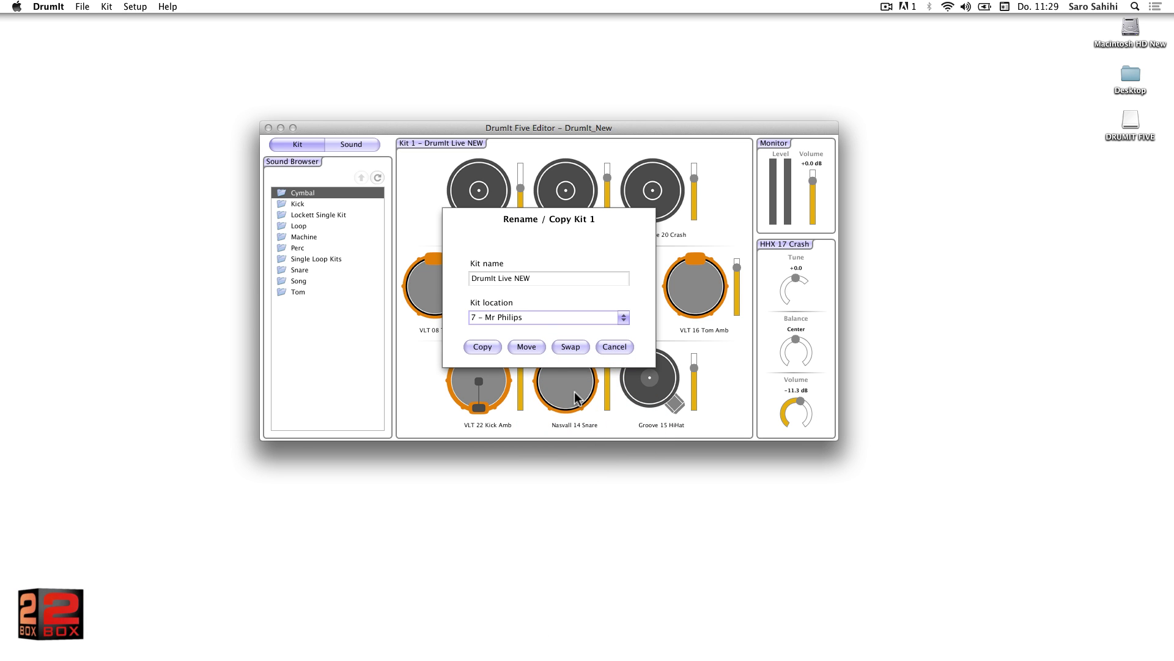
left_click(527, 346)
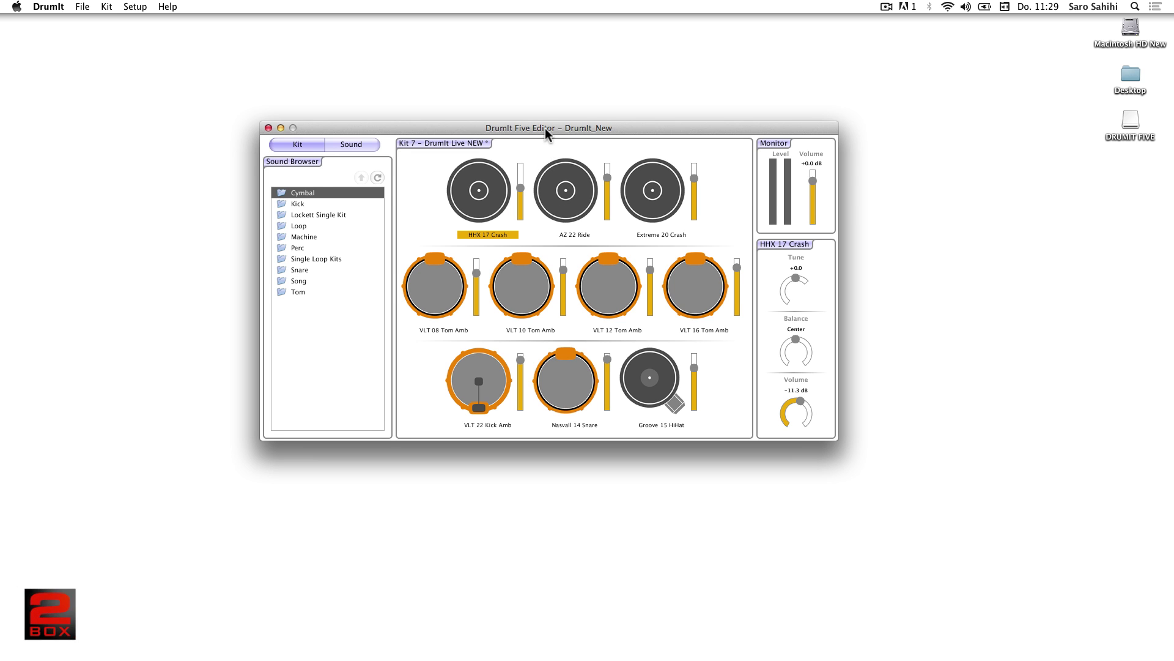
Step: Drag Dance Kick.dsnd from the Sound Browser's Kick folder onto the kick pad and audition it
left_click_drag(545, 128, 536, 128)
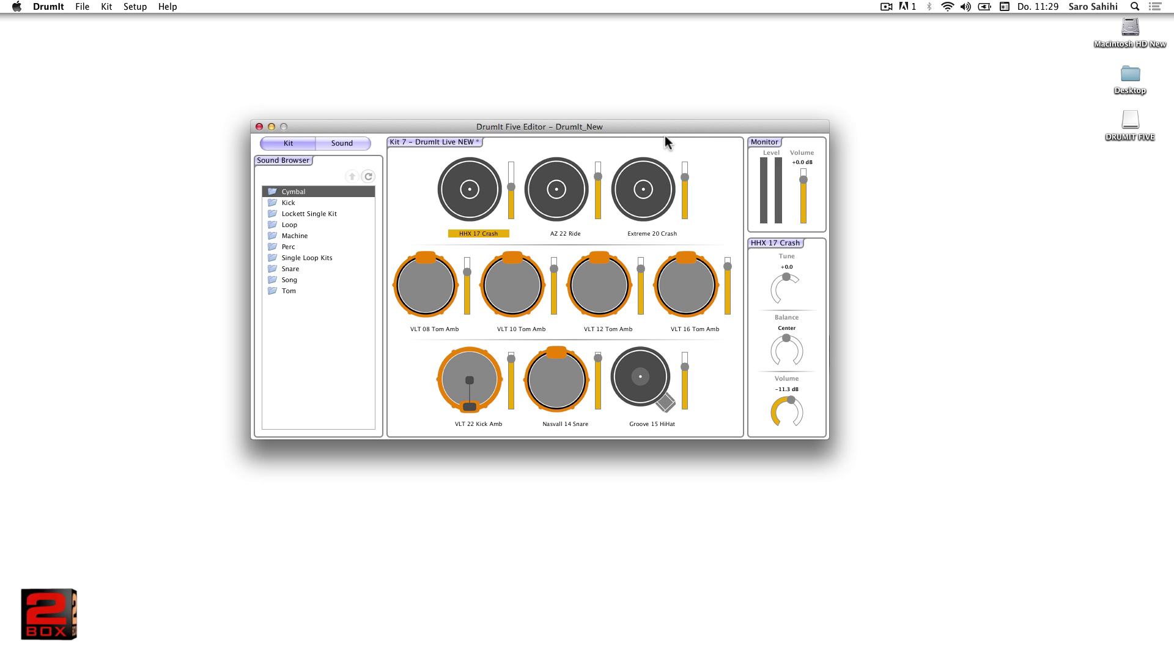
left_click(488, 374)
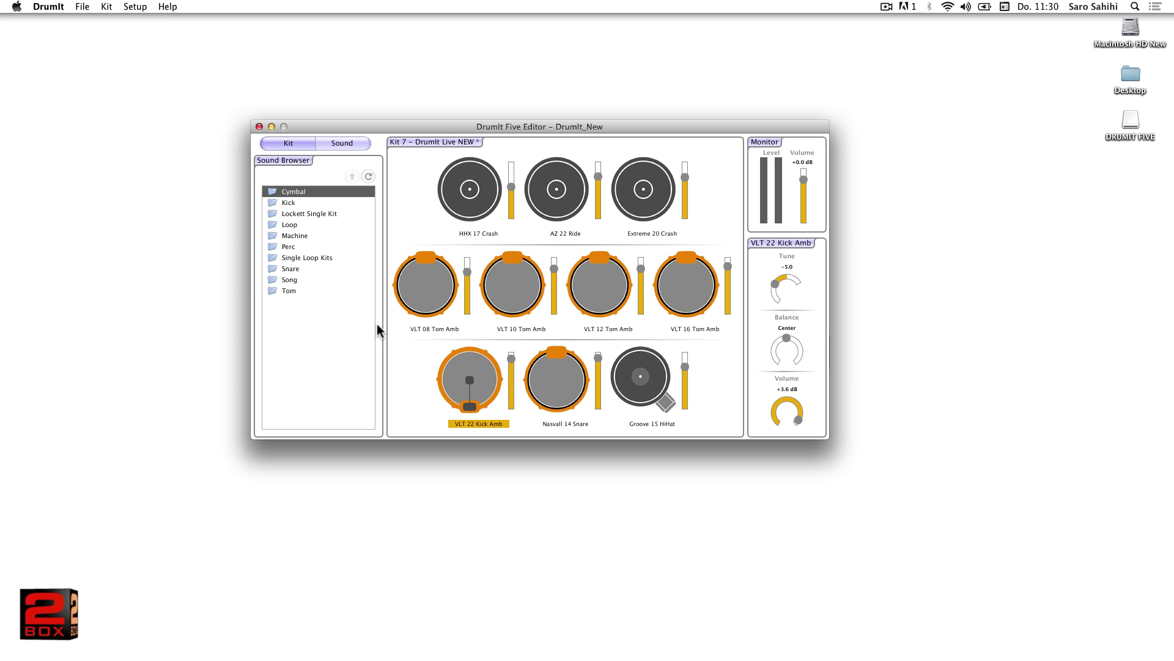
left_click(288, 203)
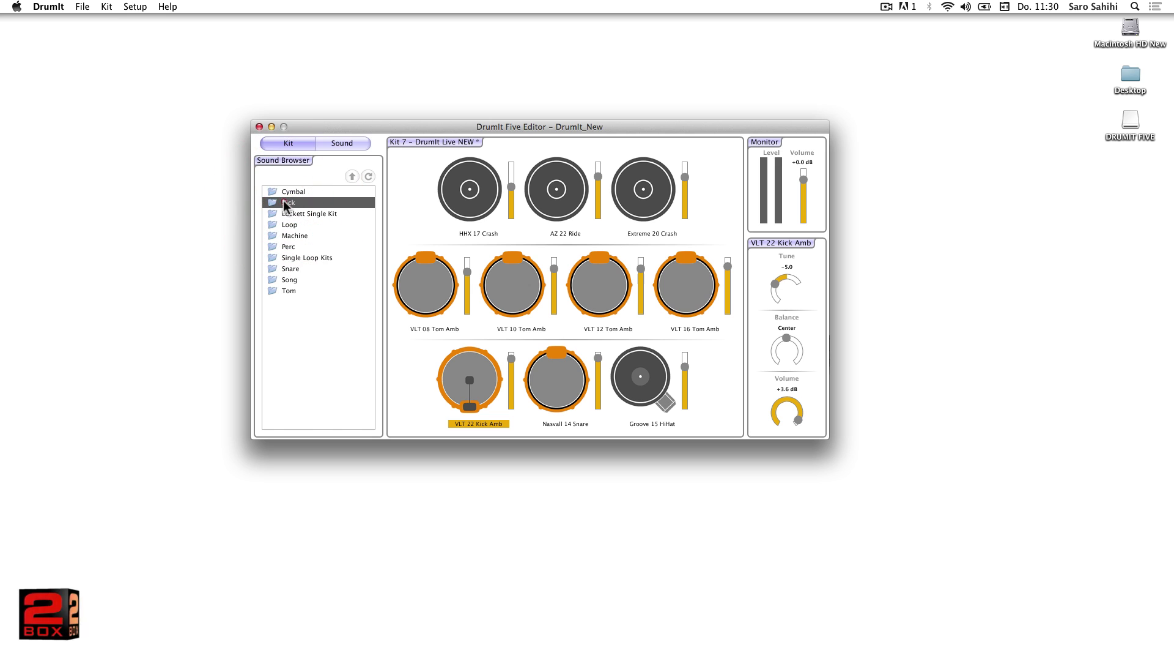
double_click(287, 202)
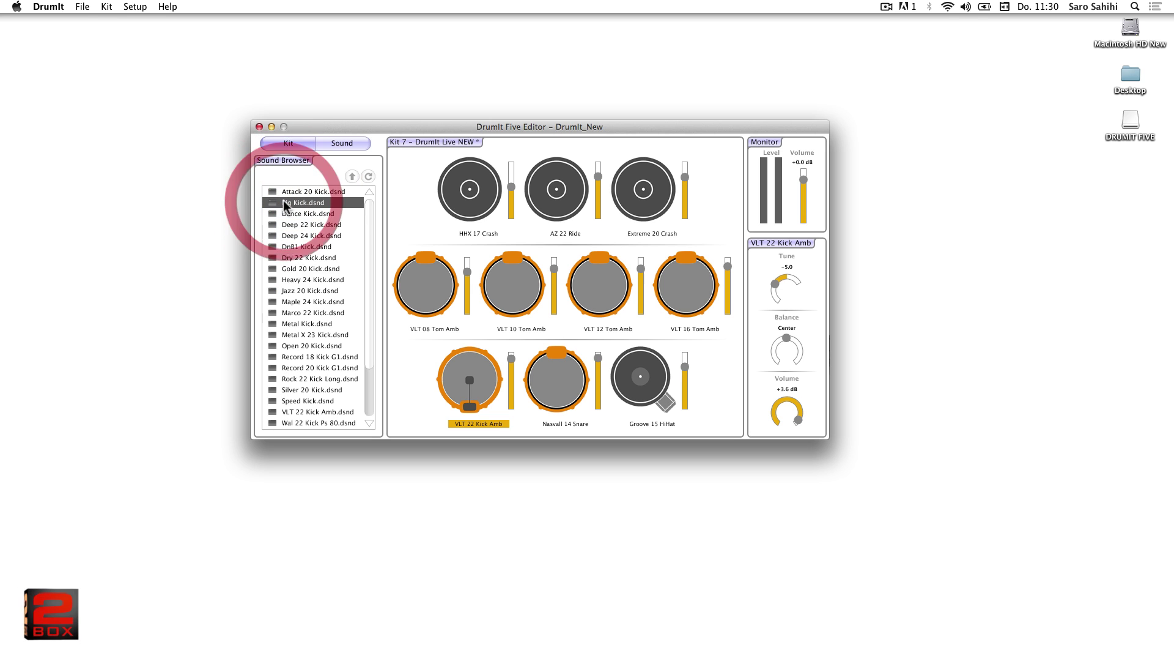
left_click_drag(372, 214, 458, 378)
left_click(324, 214)
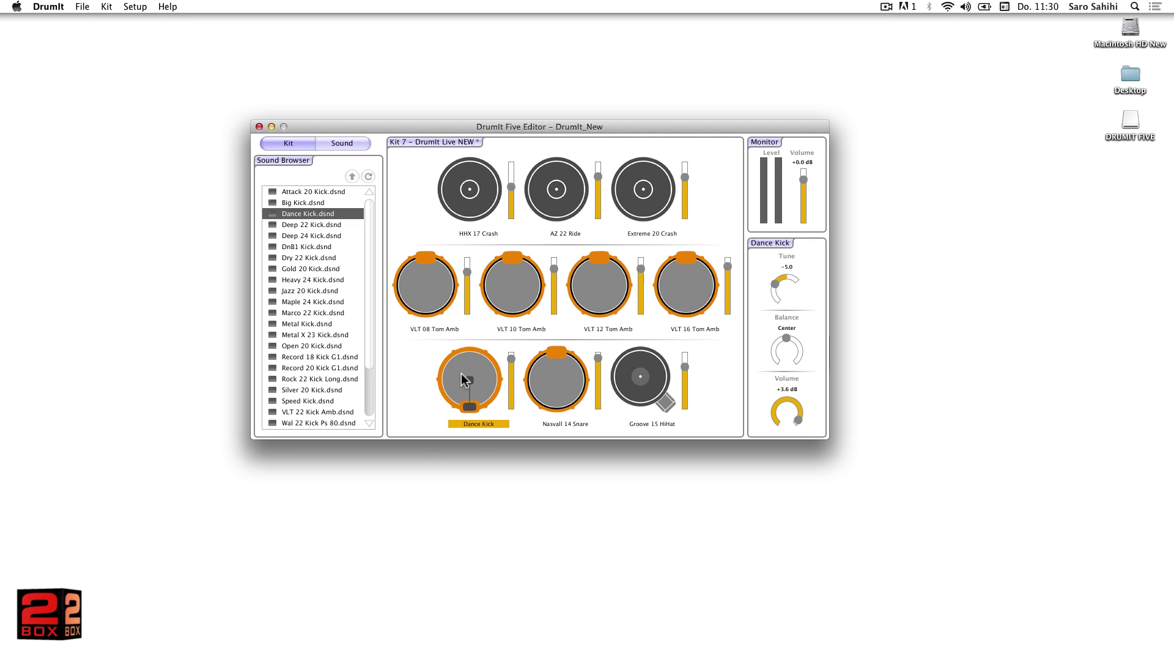
left_click(456, 374)
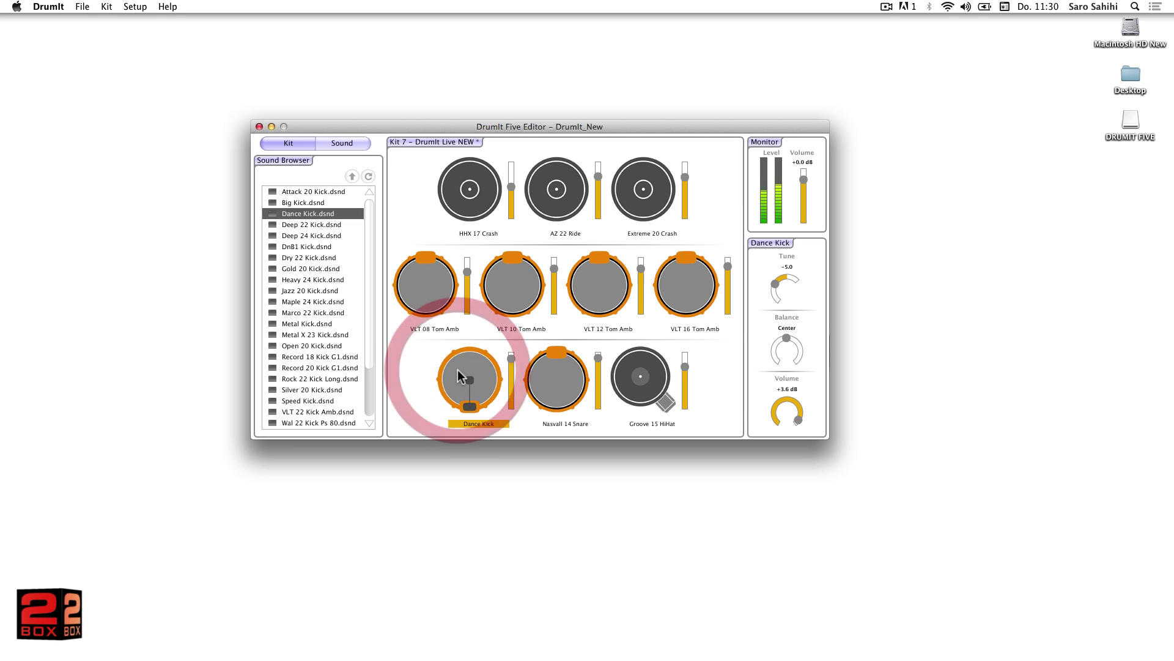
left_click(459, 375)
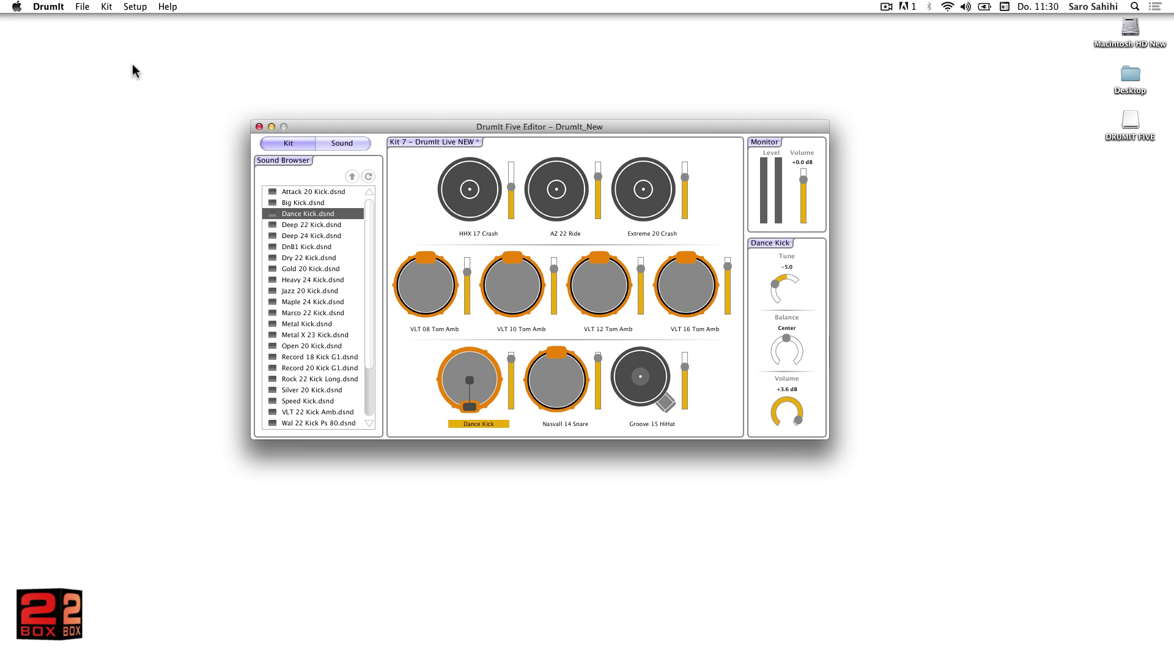
left_click(84, 8)
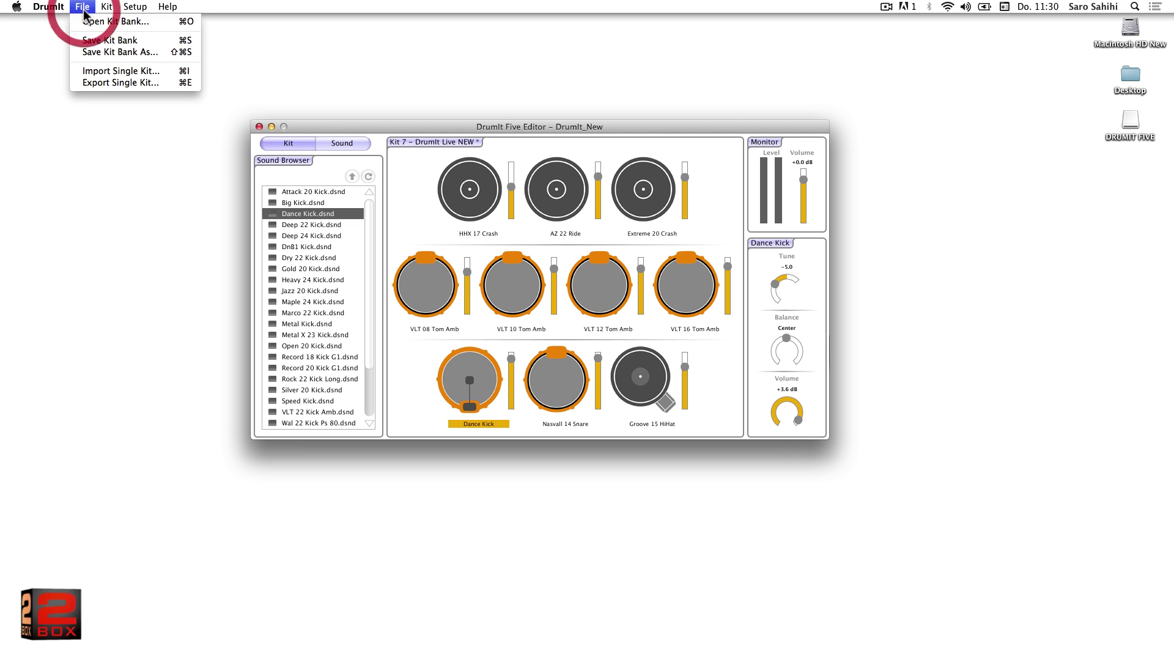
Step: Save the DrumIt_New kit bank with kit 7's Dance Kick
left_click(87, 43)
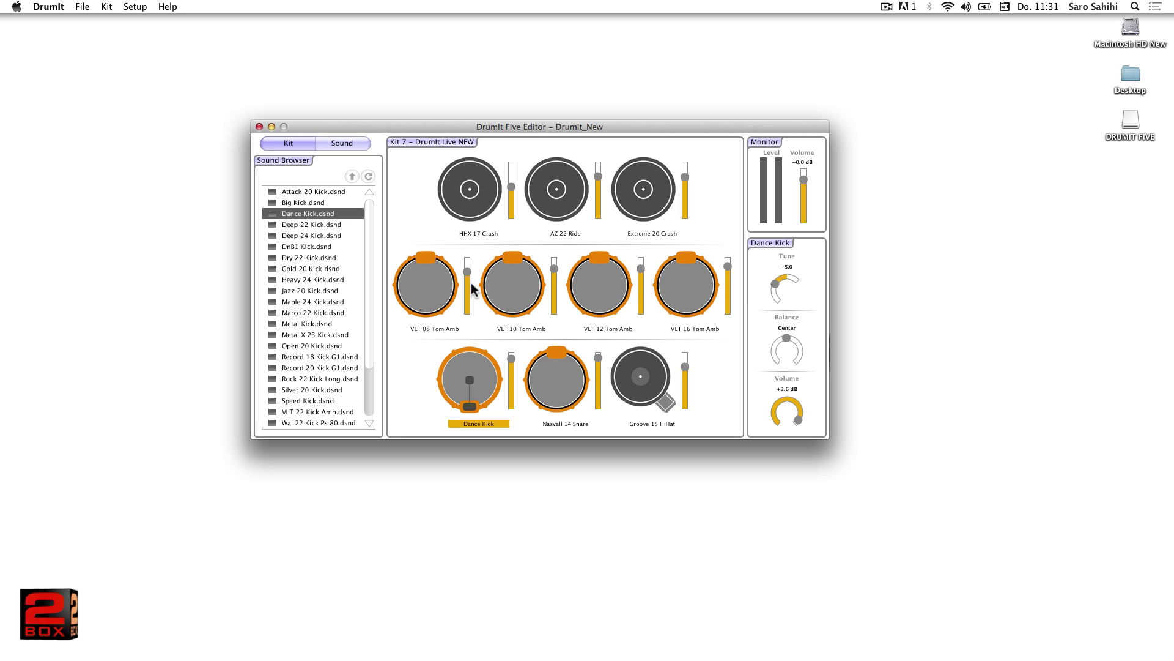
Step: Audition the current Nasvall 14 Snare pad and open the Snare category in the Sound Browser
left_click(562, 380)
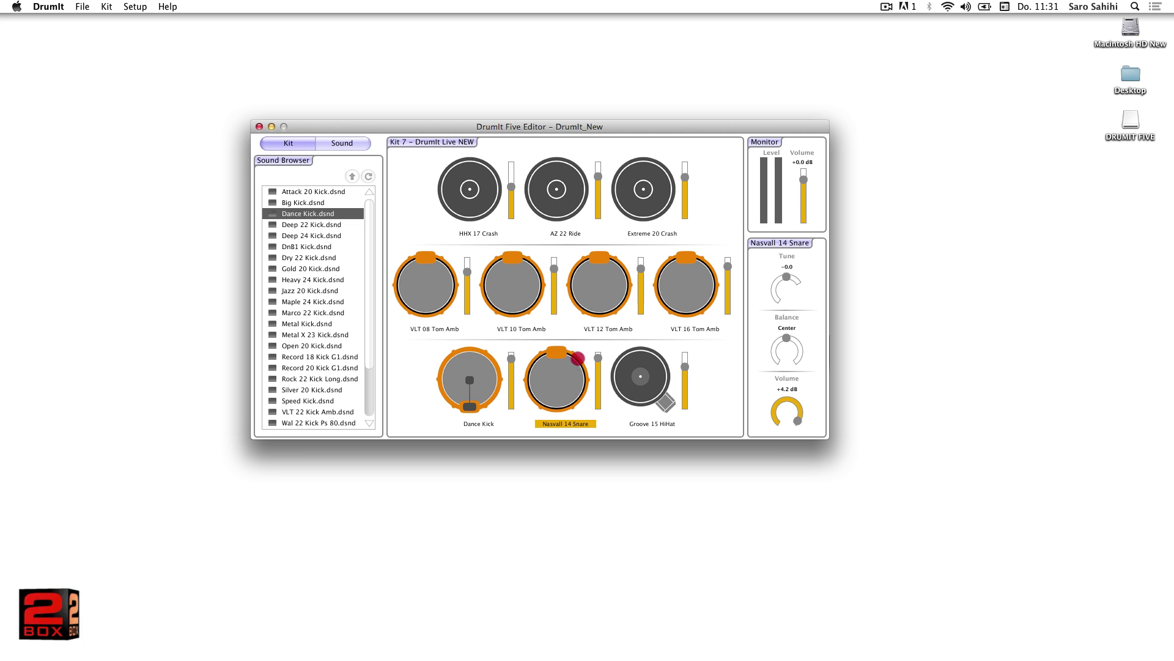
left_click(578, 361)
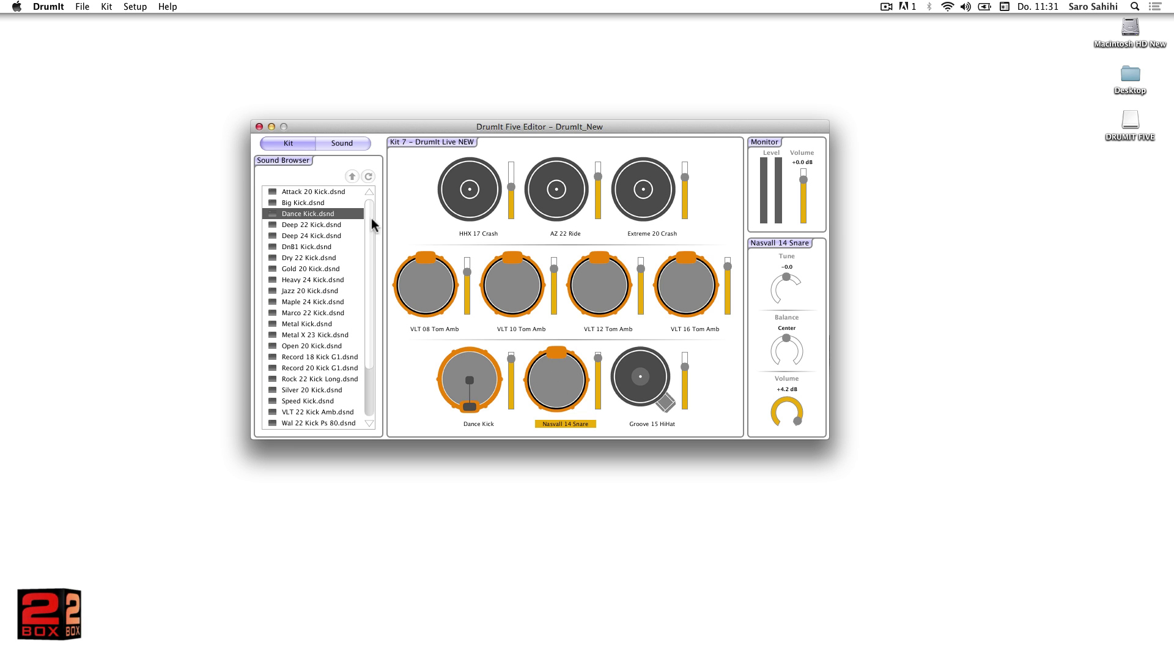
left_click(352, 176)
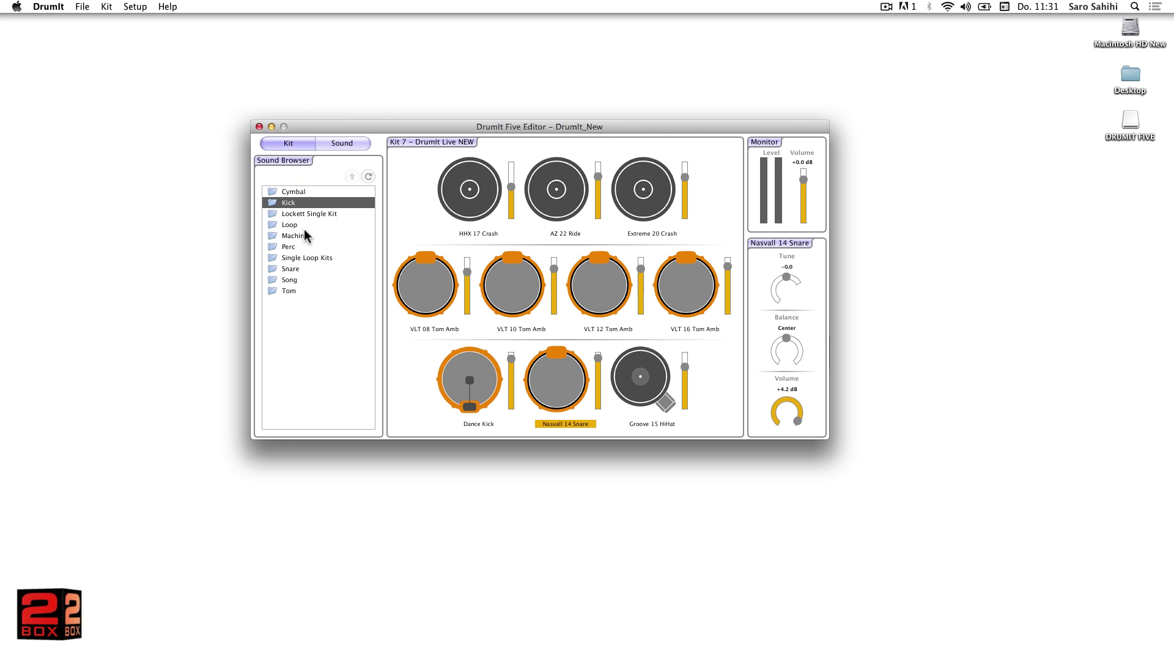
left_click(290, 270)
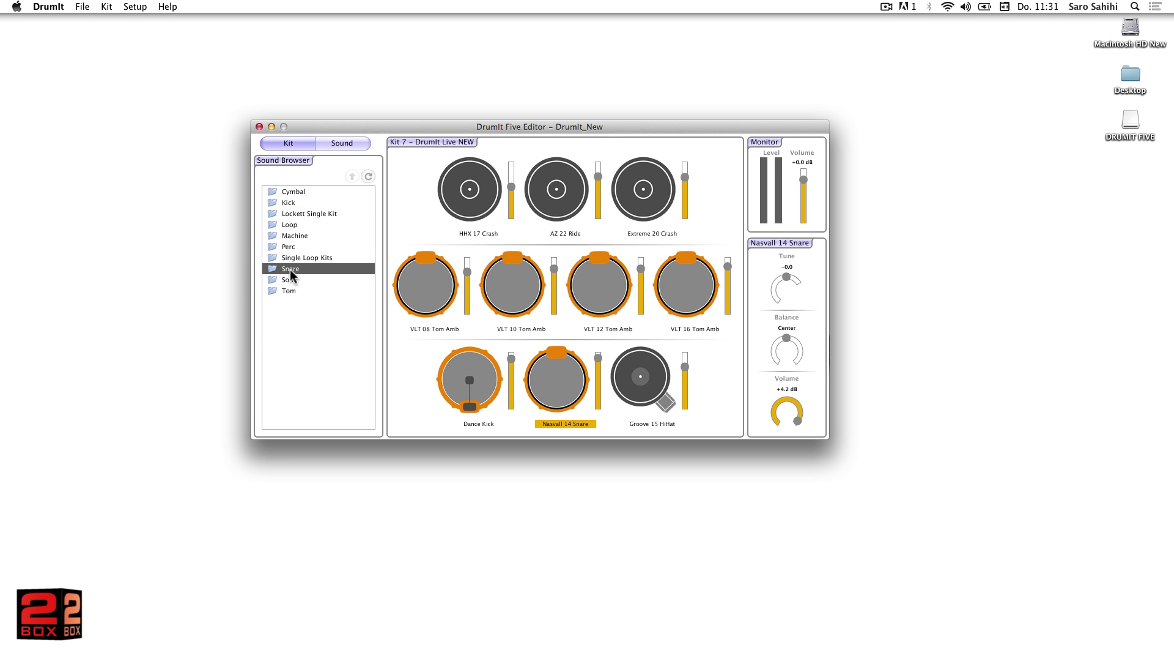
double_click(287, 269)
Step: Place EQ Amb 14 Snr on the snare pad and audition it at +4.2 dB
left_click_drag(315, 292, 554, 386)
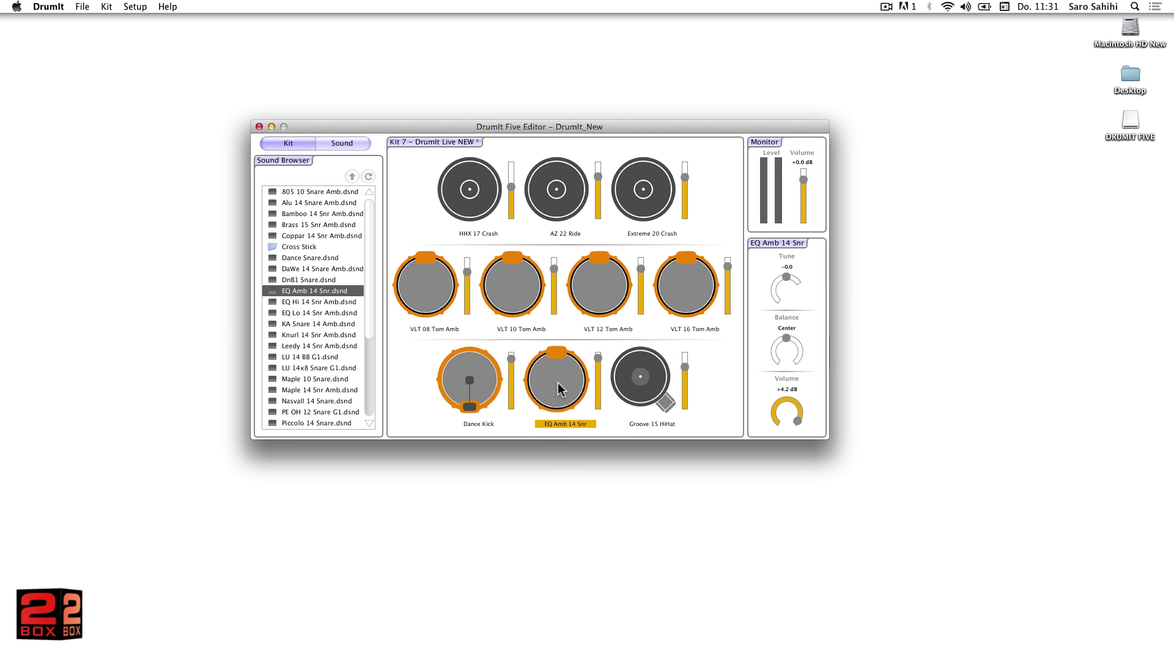
left_click(559, 384)
left_click(579, 365)
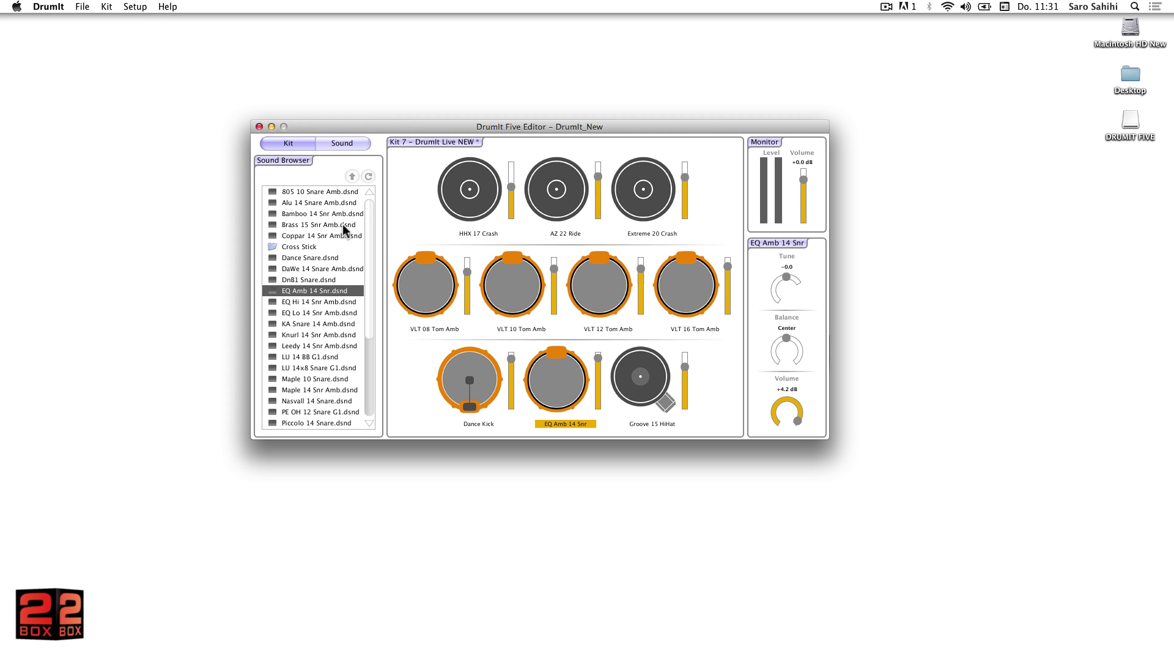
left_click(352, 176)
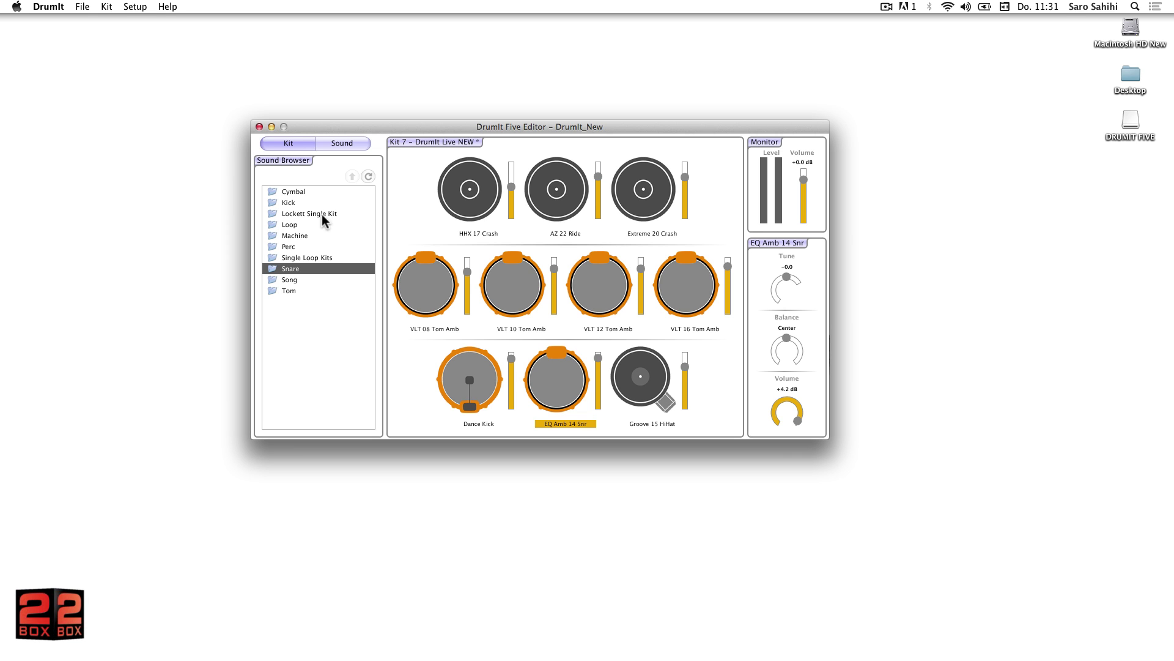
Step: Layer Latin Cowbell Std from Perc > Cowbell onto the snare pad's rim and audition it
double_click(296, 247)
left_click(300, 225)
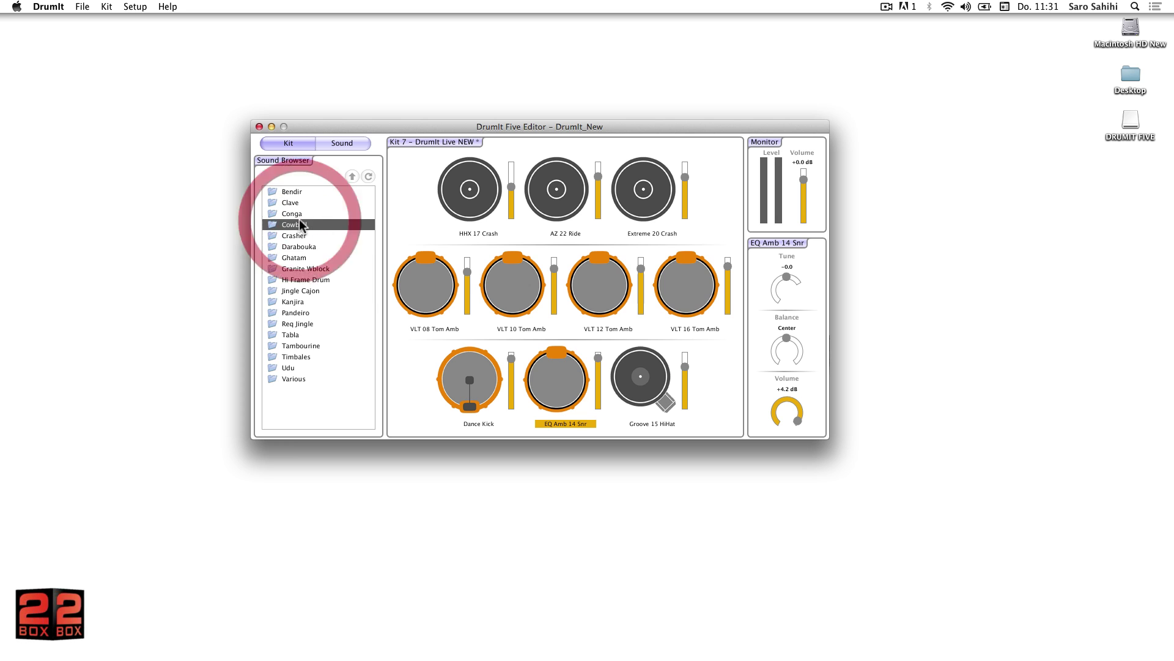
double_click(300, 224)
left_click_drag(289, 224, 578, 366)
left_click(571, 374)
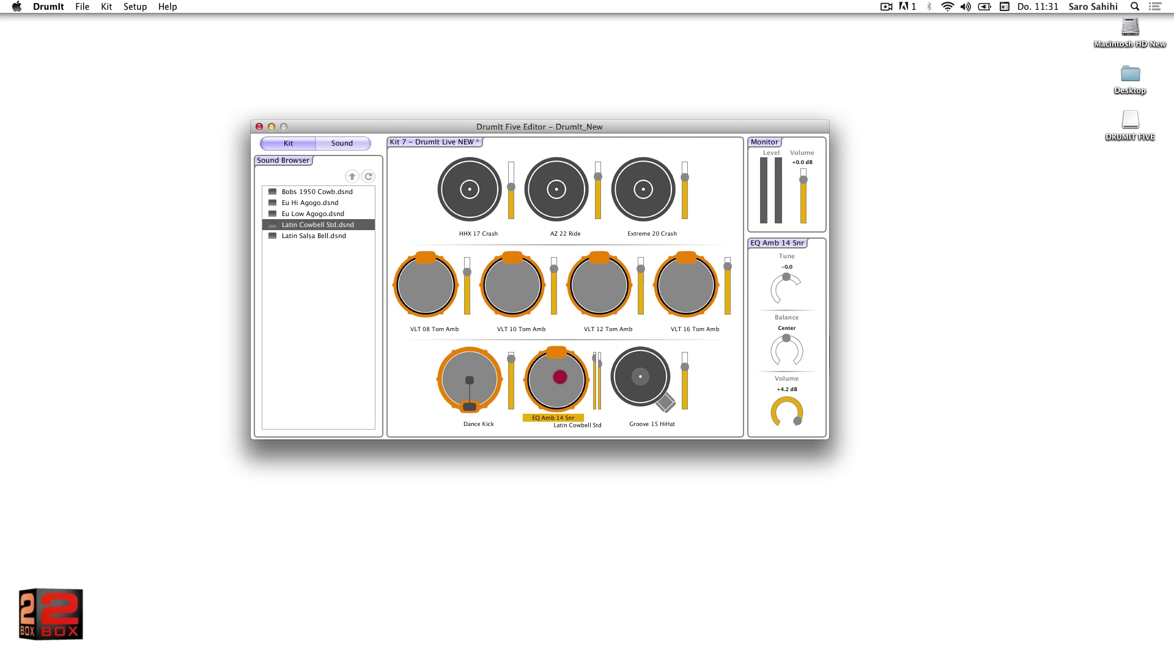
left_click(581, 364)
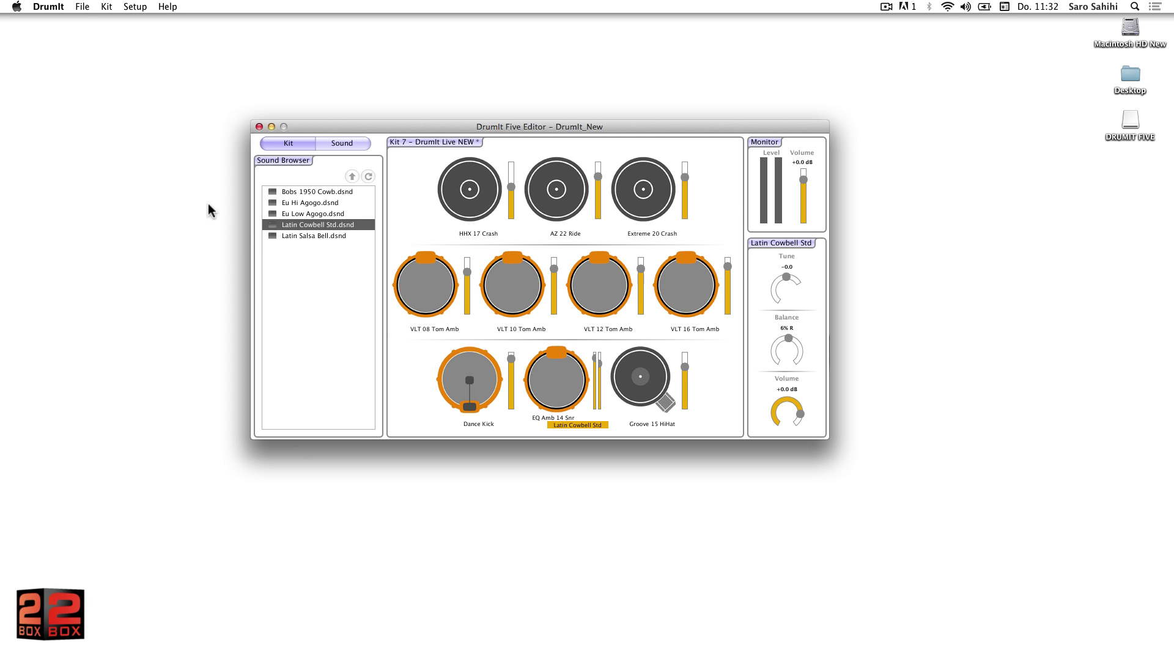
Step: Save the DrumIt_New kit bank from the File menu
left_click(82, 6)
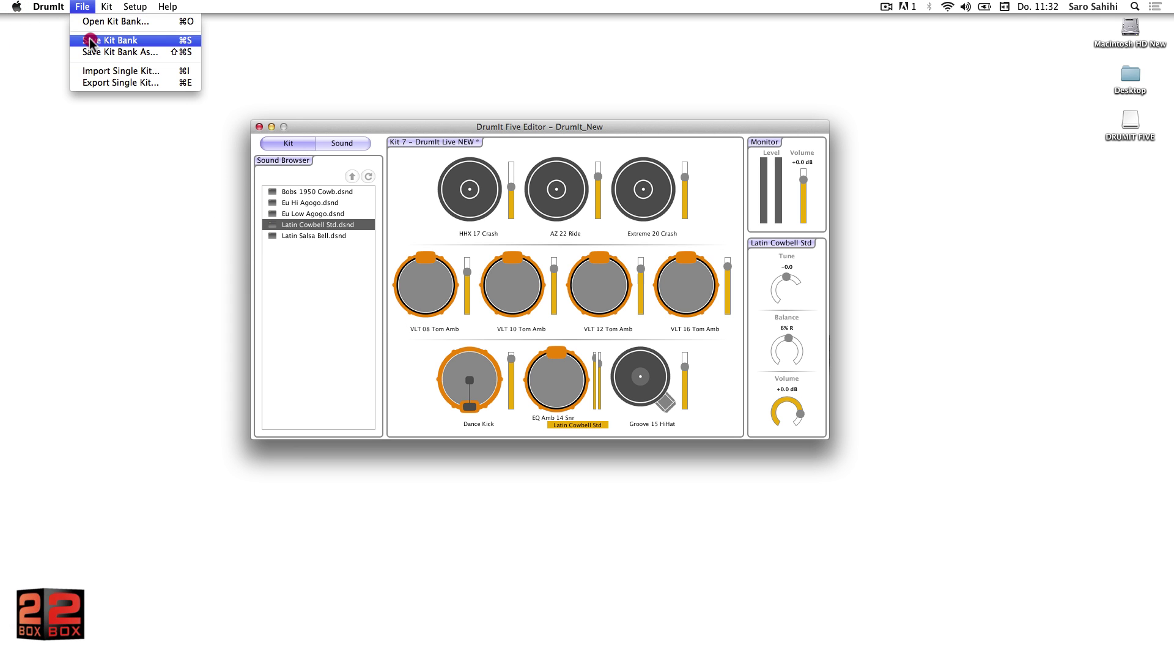
left_click(90, 39)
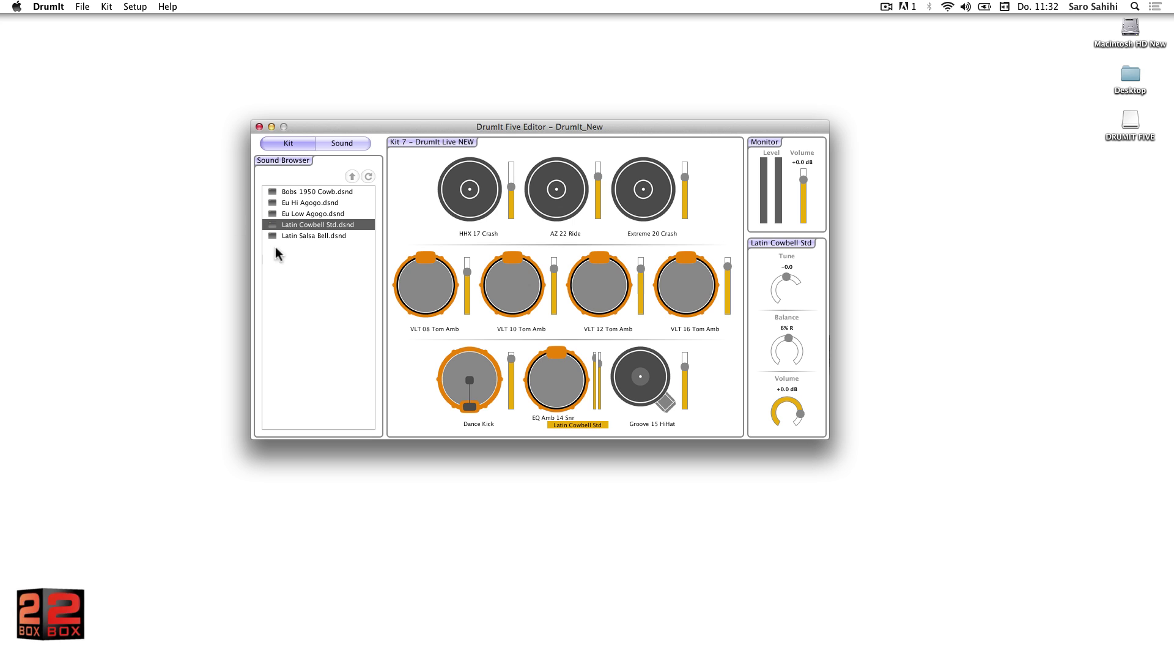